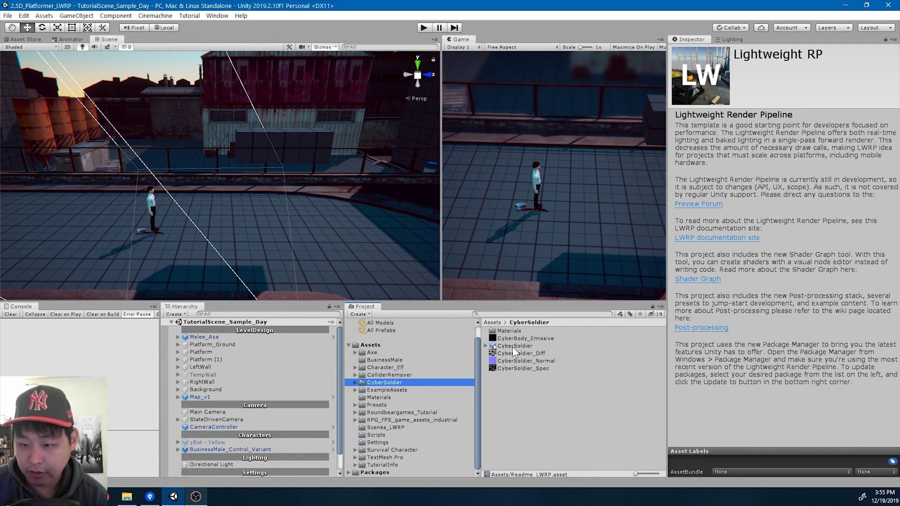
Add the CyberSoldier model to the scene and set its position to 0, 0, 0.
{"action": "left_click_drag", "start_coordinate": [519, 345], "coordinate": [176, 194]}
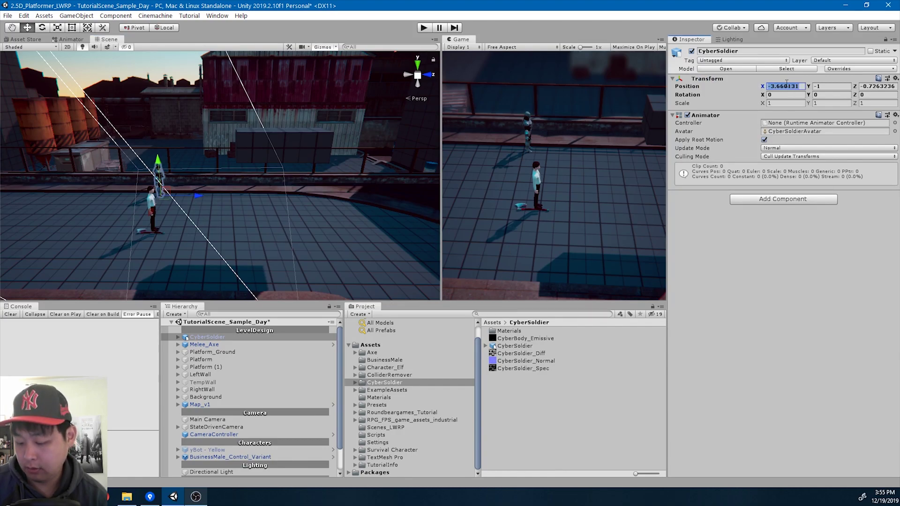
{"action": "type", "text": "00"}
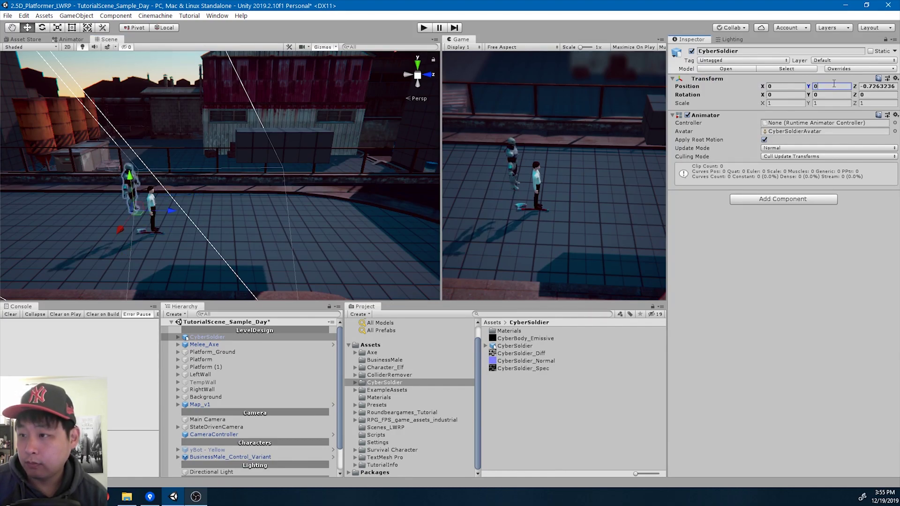
{"action": "left_click", "coordinate": [877, 87]}
{"action": "type", "text": "0"}
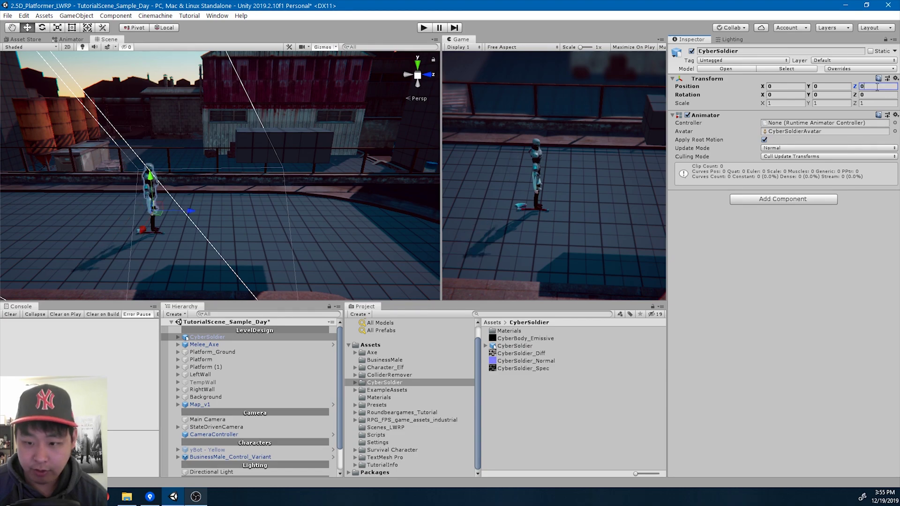
Examine the CyberSoldier model's humanoid avatar configuration from its rig import settings, then close the configuration.
{"action": "left_click", "coordinate": [514, 346]}
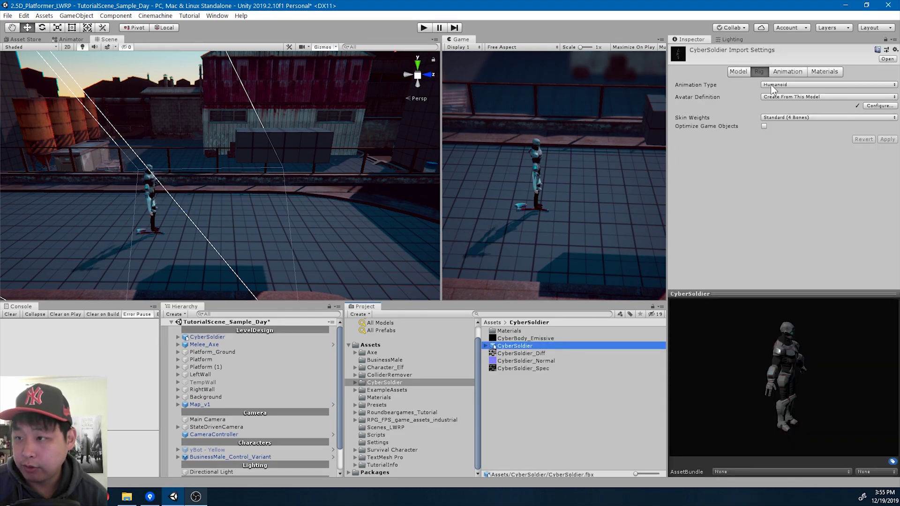
{"action": "left_click", "coordinate": [879, 105]}
{"action": "left_click", "coordinate": [492, 271]}
{"action": "left_click_drag", "start_coordinate": [270, 190], "coordinate": [66, 183], "text": "alt"}
{"action": "key", "text": "f"}
{"action": "scroll", "coordinate": [848, 371], "scroll_direction": "down", "scroll_amount": 5}
{"action": "left_click", "coordinate": [878, 415]}
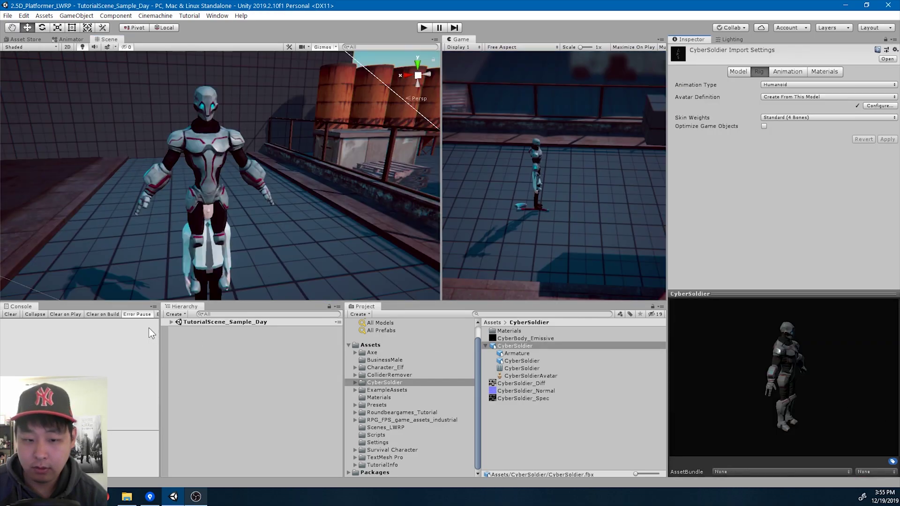
Completely unpack the CyberSoldier prefab instance in the scene.
{"action": "left_click", "coordinate": [170, 323]}
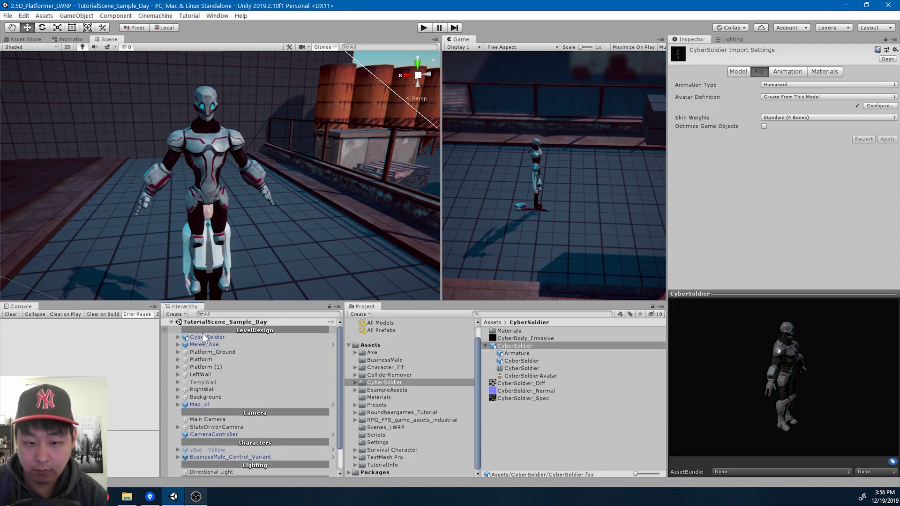
{"action": "double_click", "coordinate": [204, 335]}
{"action": "left_click_drag", "start_coordinate": [281, 225], "coordinate": [308, 231], "text": "alt"}
{"action": "right_click", "coordinate": [210, 337]}
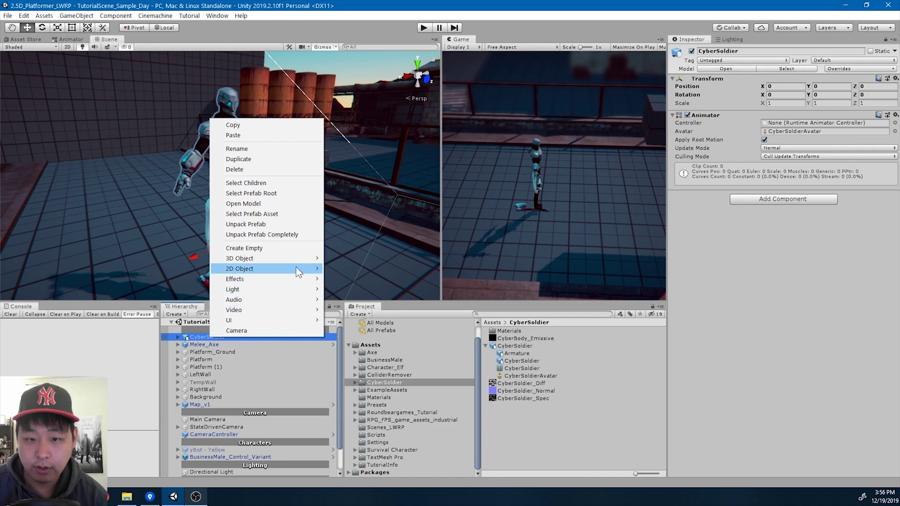
{"action": "left_click", "coordinate": [291, 234]}
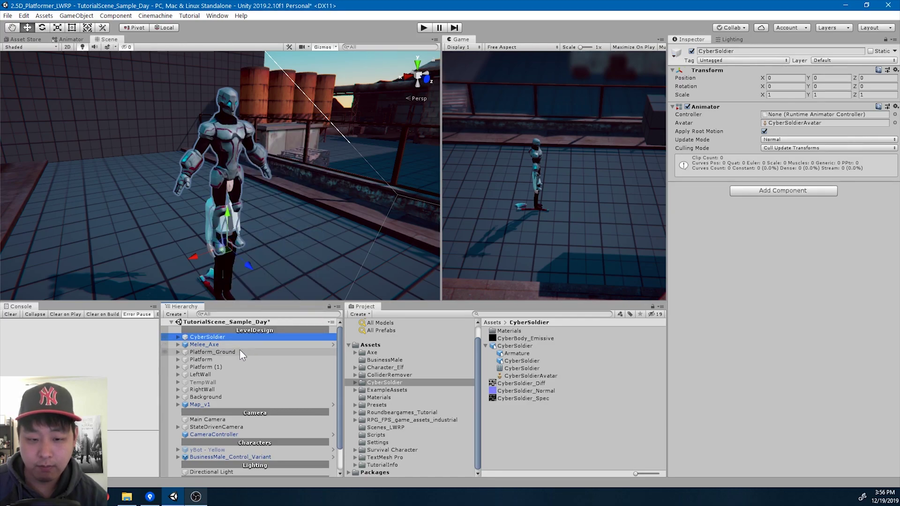
Deactivate the BusinessMale_Control_Variant character and activate yBot - Yellow.
{"action": "scroll", "coordinate": [242, 377], "scroll_direction": "down", "scroll_amount": 3}
{"action": "left_click", "coordinate": [216, 428]}
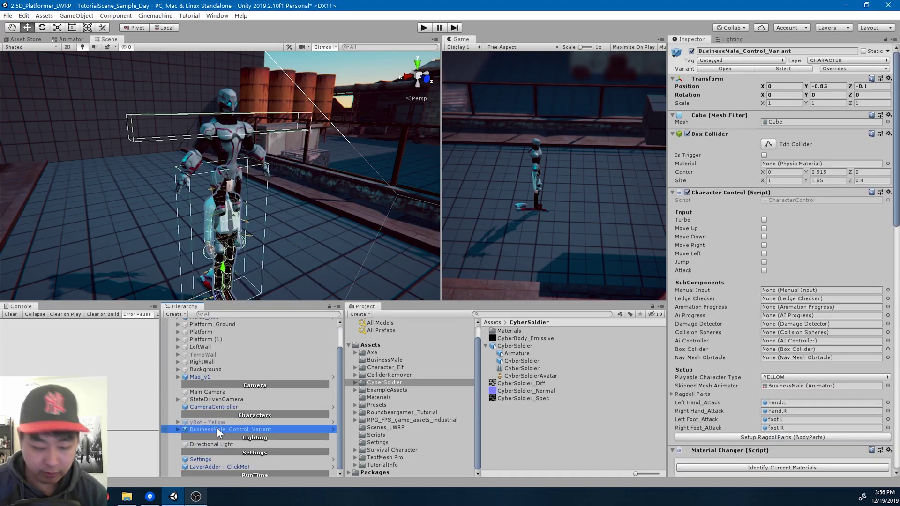
{"action": "key", "text": "alt+shift+a"}
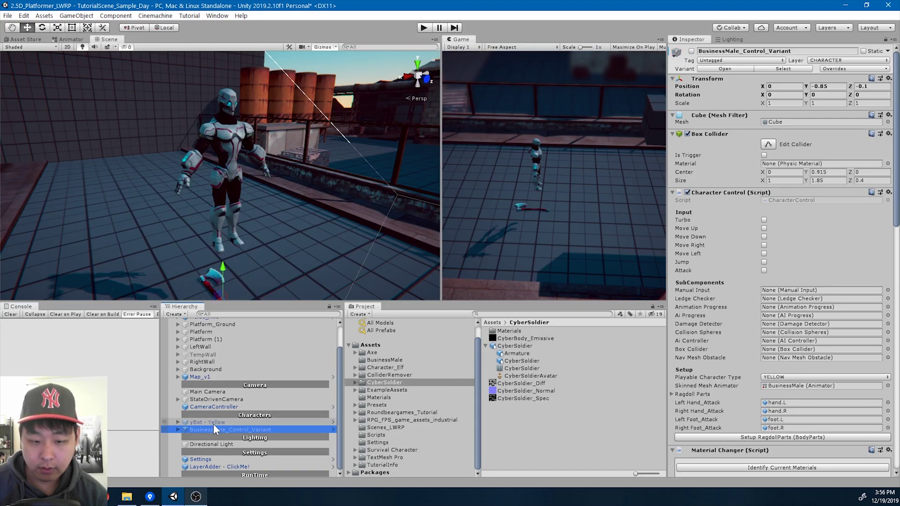
{"action": "left_click", "coordinate": [215, 423]}
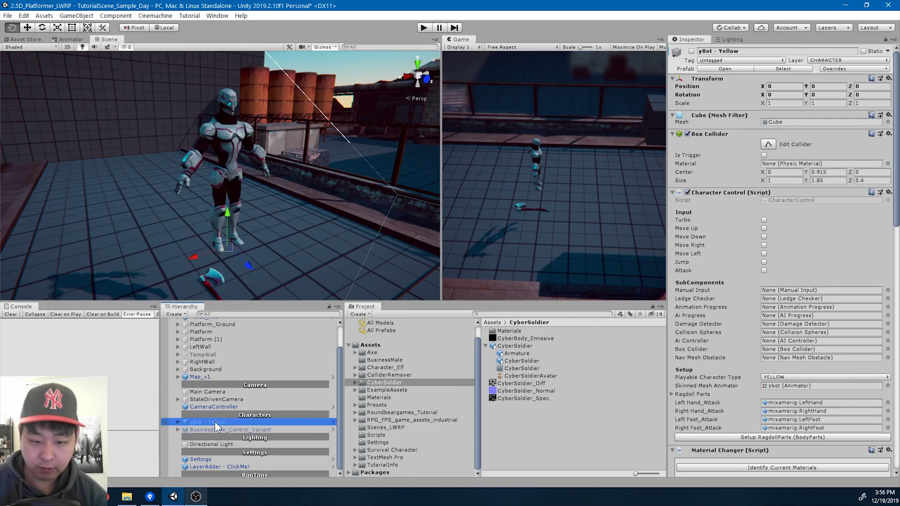
{"action": "key", "text": "alt+shift+a"}
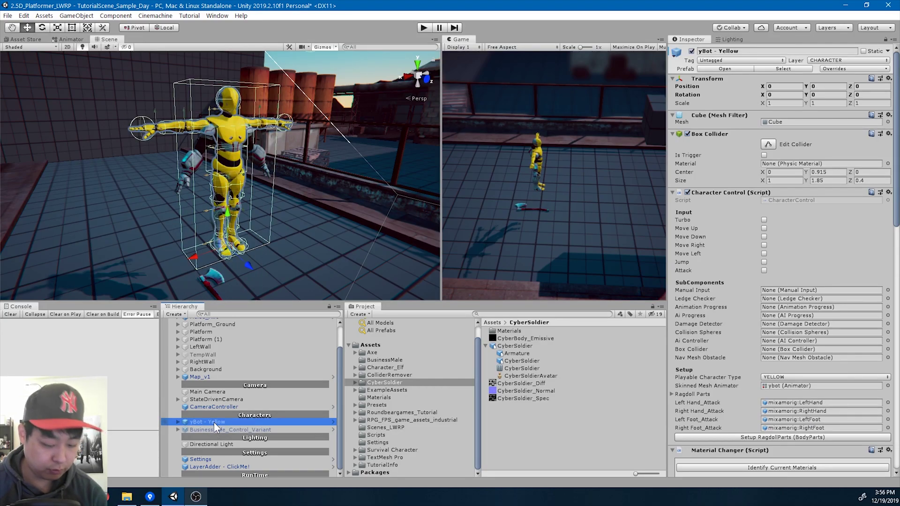
Duplicate yBot - Yellow, keep the copy among the characters beside it, and deactivate the original.
{"action": "key", "text": "ctrl+d"}
{"action": "left_click_drag", "start_coordinate": [216, 460], "coordinate": [216, 418]}
{"action": "left_click", "coordinate": [222, 415]}
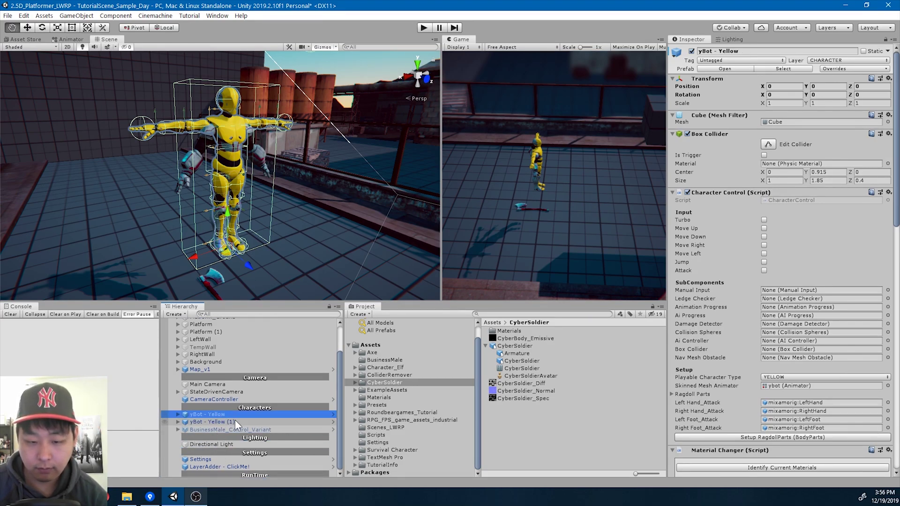
Rename the yBot - Yellow duplicate as "CyberSoldier 2".
{"action": "left_click", "coordinate": [232, 420]}
{"action": "key", "text": "F2"}
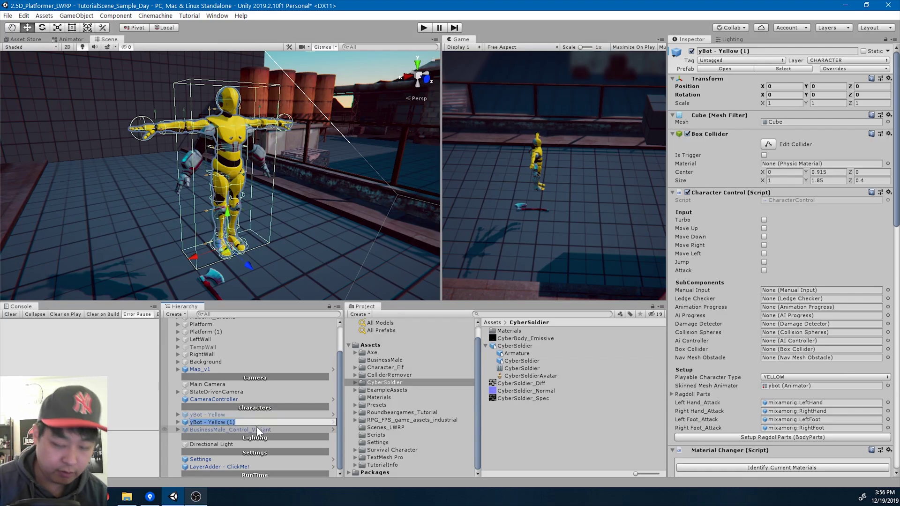
{"action": "type", "text": "Cyber Soldier 2"}
{"action": "key", "text": "Left"}
{"action": "key", "text": "Left"}
{"action": "key", "text": "Left"}
{"action": "key", "text": "Left"}
{"action": "key", "text": "Left"}
{"action": "key", "text": "Left"}
{"action": "key", "text": "Left"}
{"action": "key", "text": "Left"}
{"action": "key", "text": "Left"}
{"action": "key", "text": "BackSpace"}
{"action": "key", "text": "Return"}
Make the unpacked CyberSoldier a child of CyberSoldier 2 and deactivate the ybot child model.
{"action": "scroll", "coordinate": [250, 407], "scroll_direction": "up", "scroll_amount": 3}
{"action": "left_click_drag", "start_coordinate": [207, 339], "coordinate": [218, 457]}
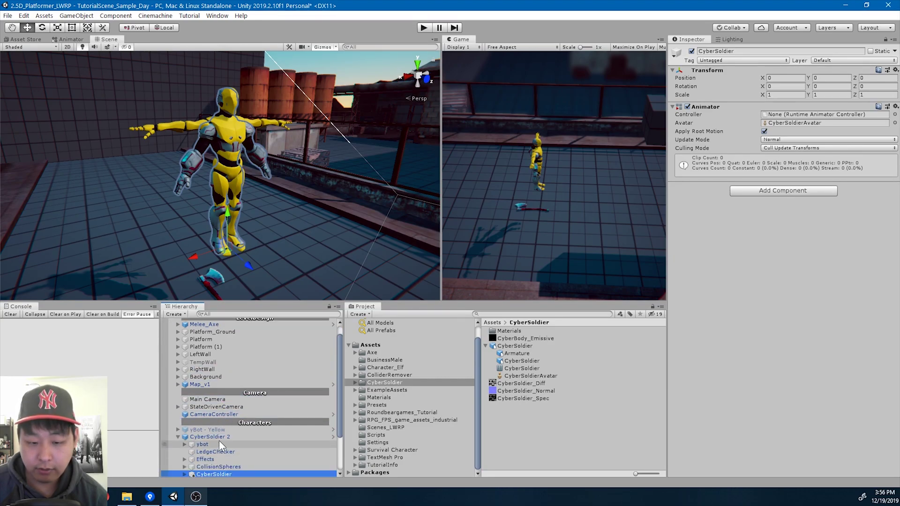
{"action": "left_click", "coordinate": [223, 437]}
{"action": "left_click", "coordinate": [219, 444]}
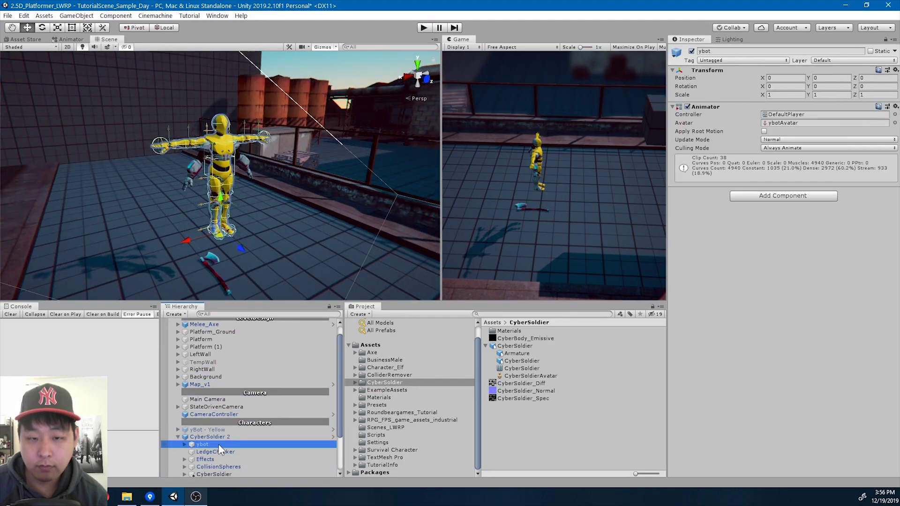
{"action": "key", "text": "alt+shift+a"}
{"action": "left_click", "coordinate": [219, 437]}
{"action": "key", "text": "f"}
{"action": "left_click_drag", "start_coordinate": [263, 181], "coordinate": [255, 217], "text": "alt"}
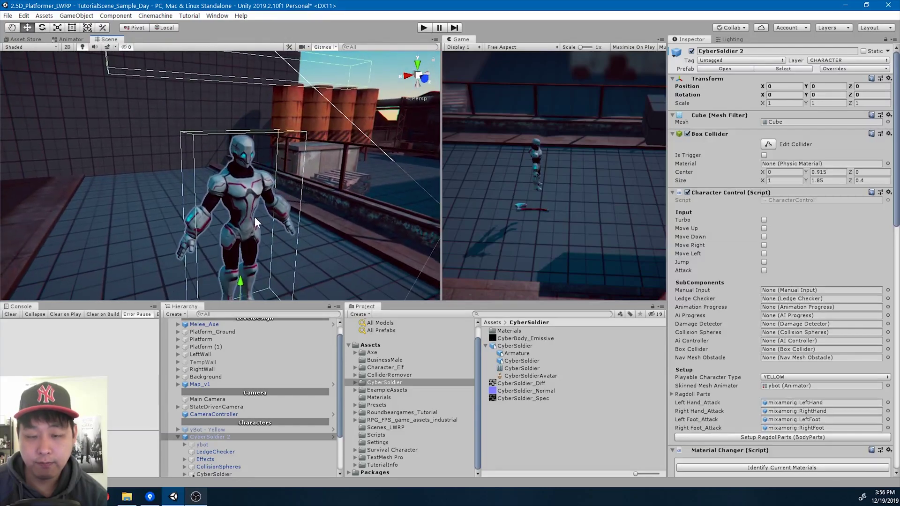
{"action": "left_click_drag", "start_coordinate": [153, 246], "coordinate": [131, 241], "text": "alt"}
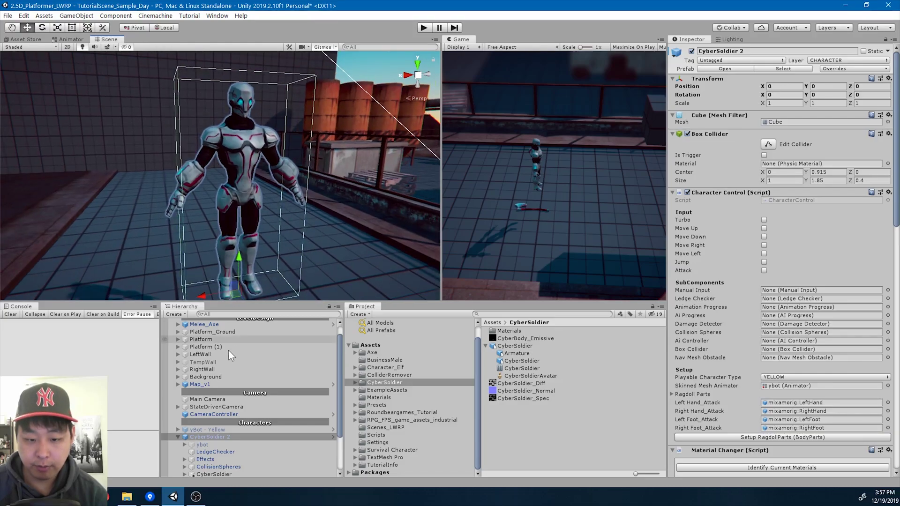
Start creating a ragdoll for the CyberSoldier model nested inside CyberSoldier 2.
{"action": "scroll", "coordinate": [253, 422], "scroll_direction": "down", "scroll_amount": 3}
{"action": "left_click", "coordinate": [178, 409]}
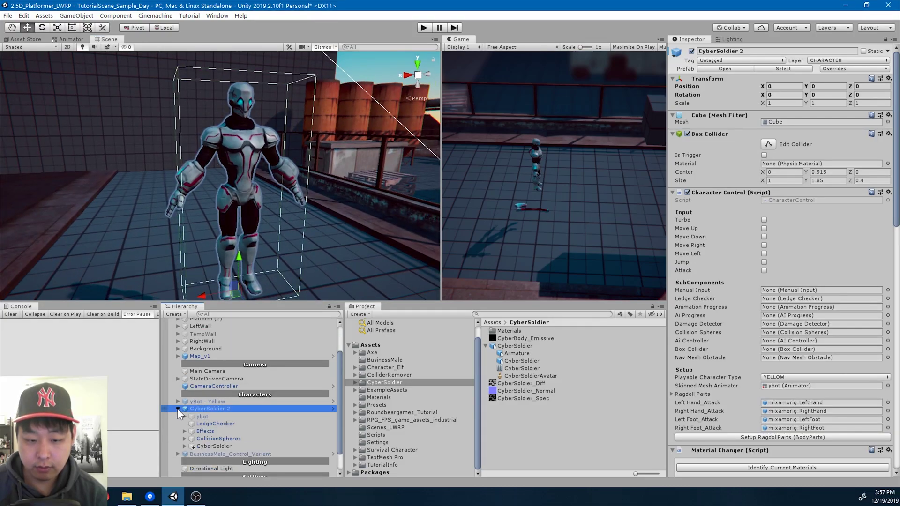
{"action": "scroll", "coordinate": [177, 411], "scroll_direction": "up", "scroll_amount": 1}
{"action": "double_click", "coordinate": [215, 457]}
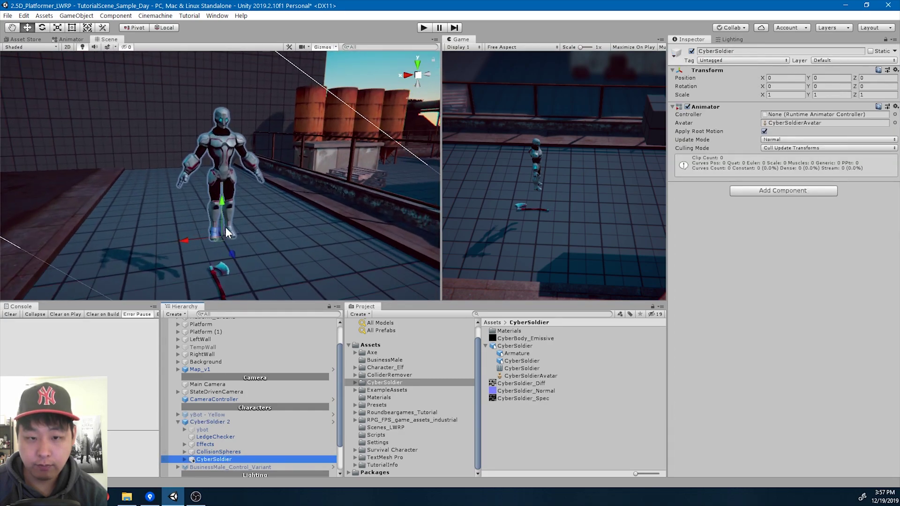
{"action": "right_click", "coordinate": [220, 458]}
{"action": "mouse_move", "coordinate": [287, 379]}
{"action": "left_click", "coordinate": [362, 338]}
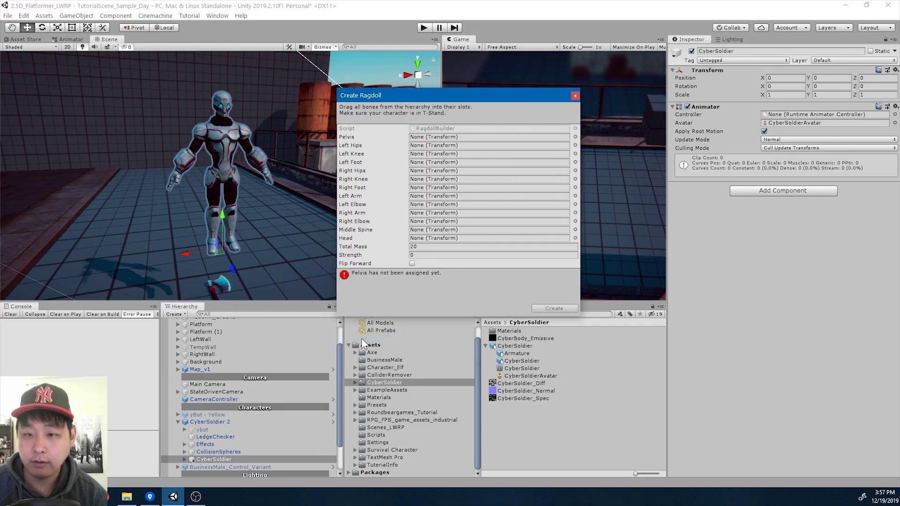
Assign the Hips bone of CyberSoldier's armature as the ragdoll's Pelvis.
{"action": "left_click", "coordinate": [184, 460]}
{"action": "scroll", "coordinate": [246, 442], "scroll_direction": "down", "scroll_amount": 3}
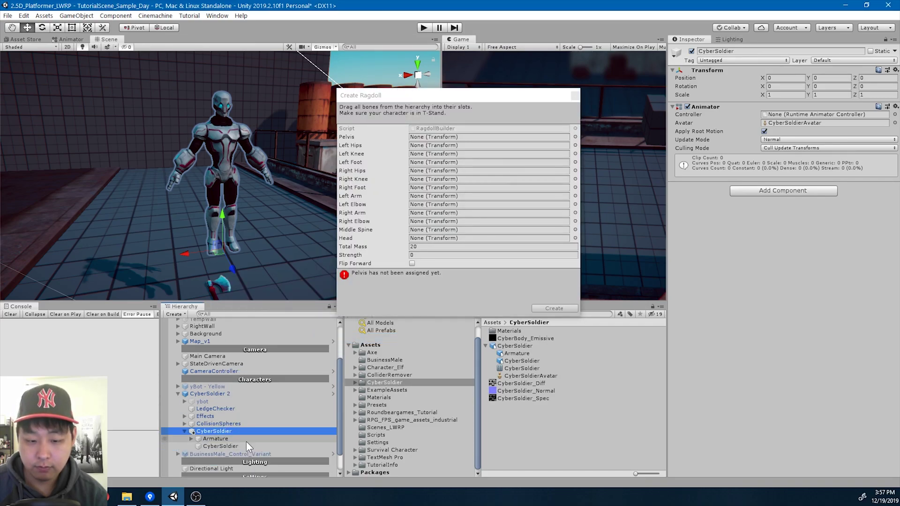
{"action": "left_click", "coordinate": [192, 439]}
{"action": "left_click", "coordinate": [198, 419]}
{"action": "left_click_drag", "start_coordinate": [222, 419], "coordinate": [435, 139]}
Assign the left leg bones to the ragdoll: UpperLeg.L as Left Hips, LowerLeg.L as Left Knee and Foot.L as Left Foot.
{"action": "left_click", "coordinate": [204, 433]}
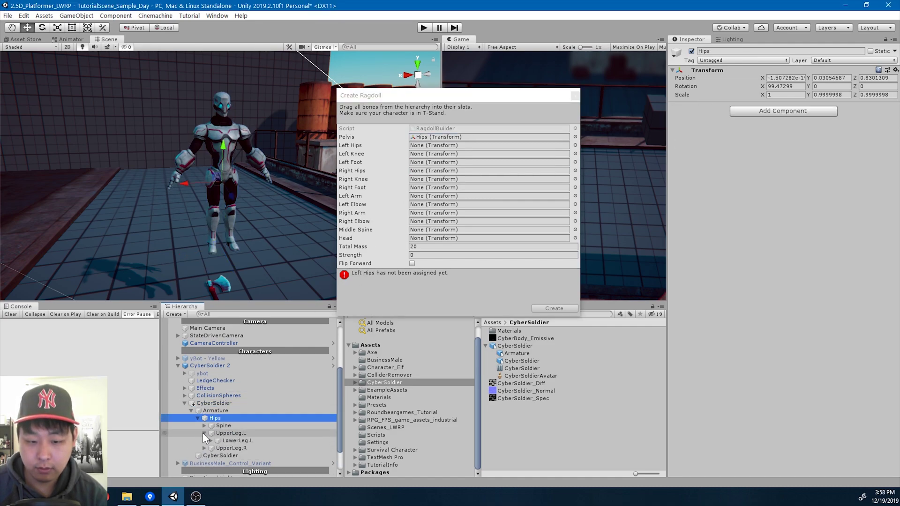
{"action": "left_click", "coordinate": [228, 432]}
{"action": "left_click", "coordinate": [233, 441]}
{"action": "left_click_drag", "start_coordinate": [232, 432], "coordinate": [421, 148]}
{"action": "left_click", "coordinate": [246, 449]}
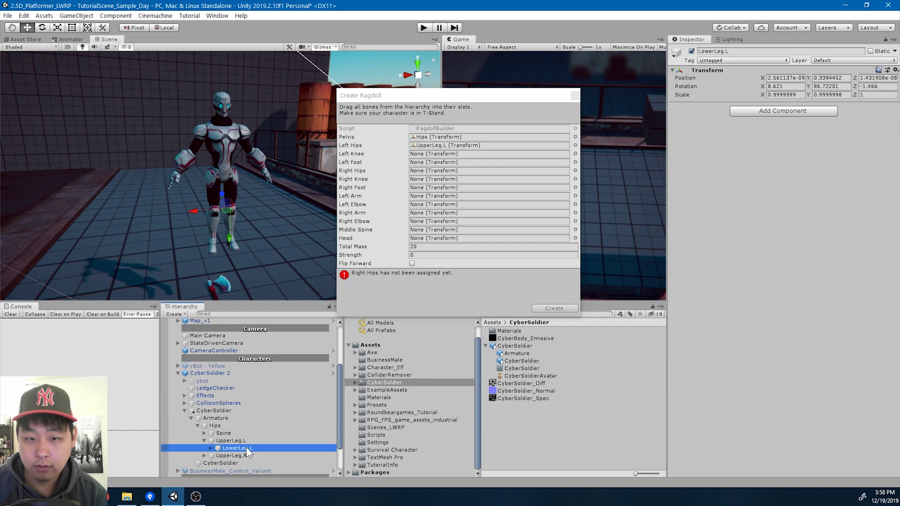
{"action": "left_click_drag", "start_coordinate": [243, 450], "coordinate": [446, 154]}
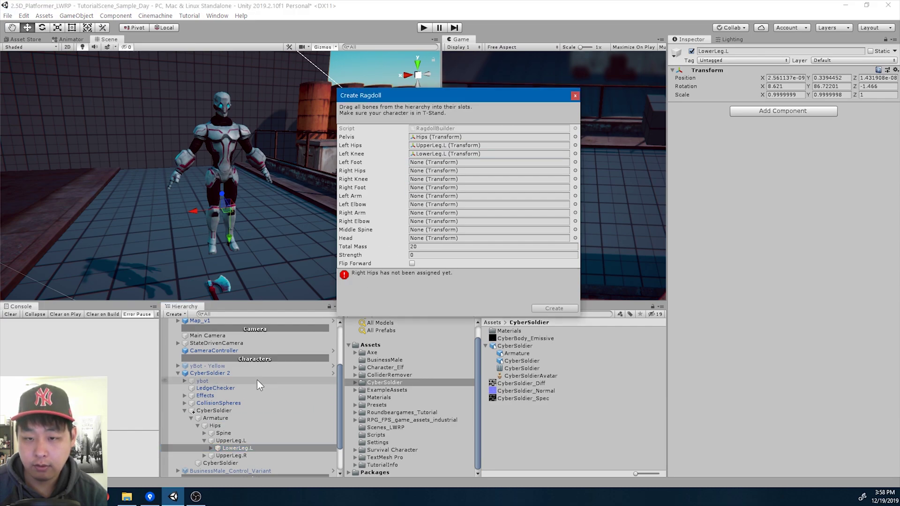
{"action": "left_click", "coordinate": [211, 449]}
{"action": "left_click", "coordinate": [235, 455]}
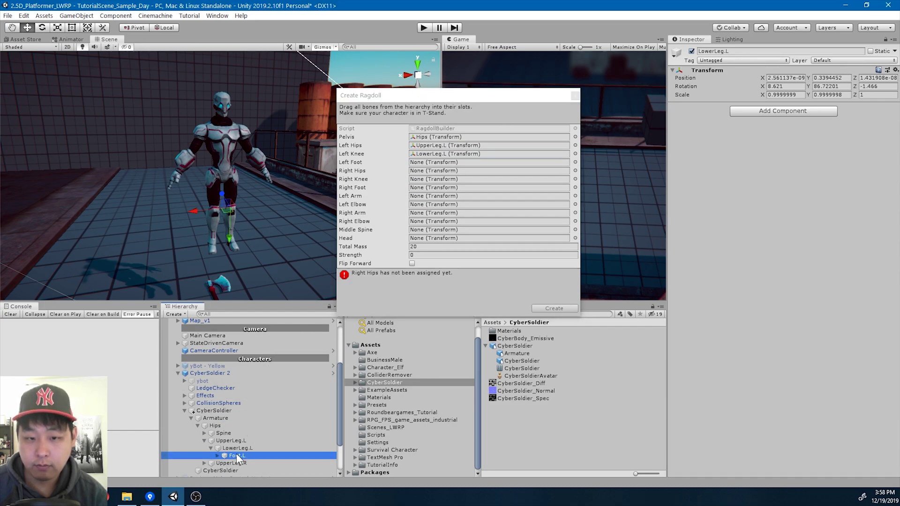
{"action": "left_click_drag", "start_coordinate": [241, 456], "coordinate": [422, 163]}
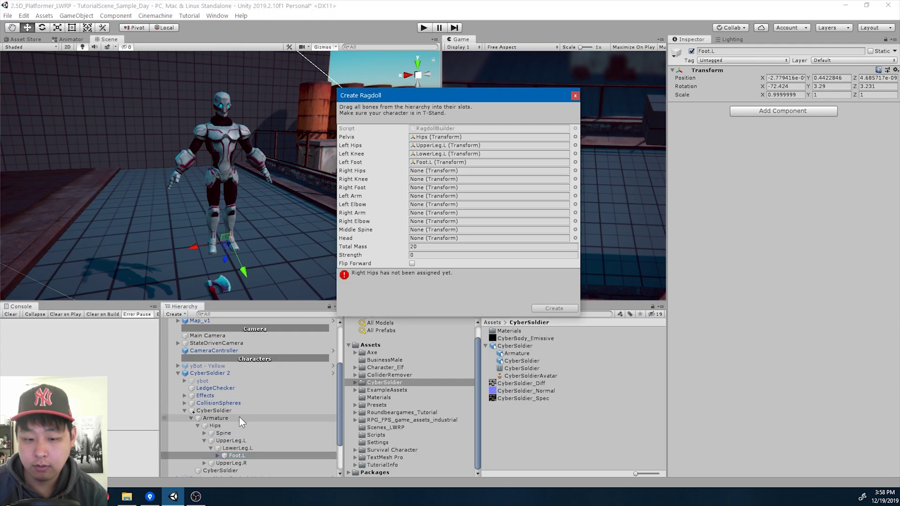
Assign the right leg bones to the ragdoll: UpperLeg.R as Right Hips, LowerLeg.R as Right Knee and Foot.R as Right Foot.
{"action": "scroll", "coordinate": [238, 418], "scroll_direction": "down", "scroll_amount": 2}
{"action": "left_click", "coordinate": [204, 436]}
{"action": "left_click", "coordinate": [211, 443]}
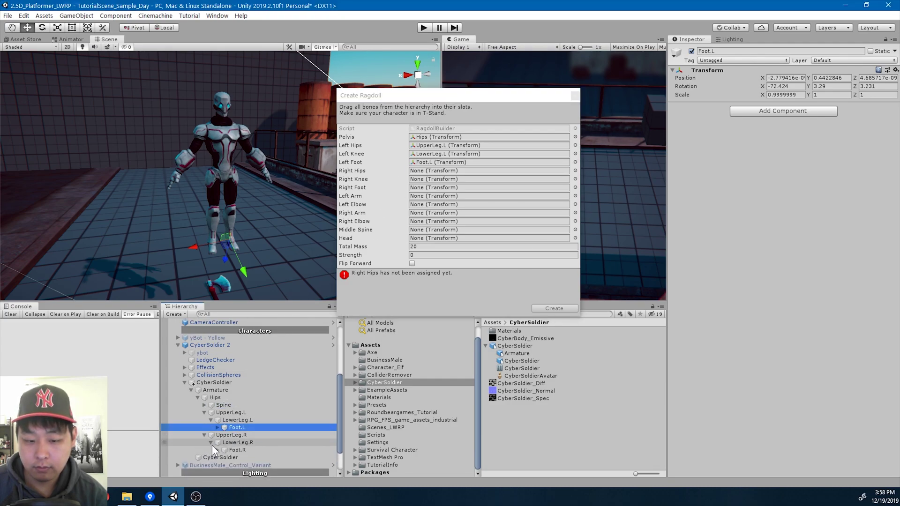
{"action": "left_click_drag", "start_coordinate": [232, 435], "coordinate": [440, 172]}
{"action": "left_click_drag", "start_coordinate": [238, 442], "coordinate": [414, 183]}
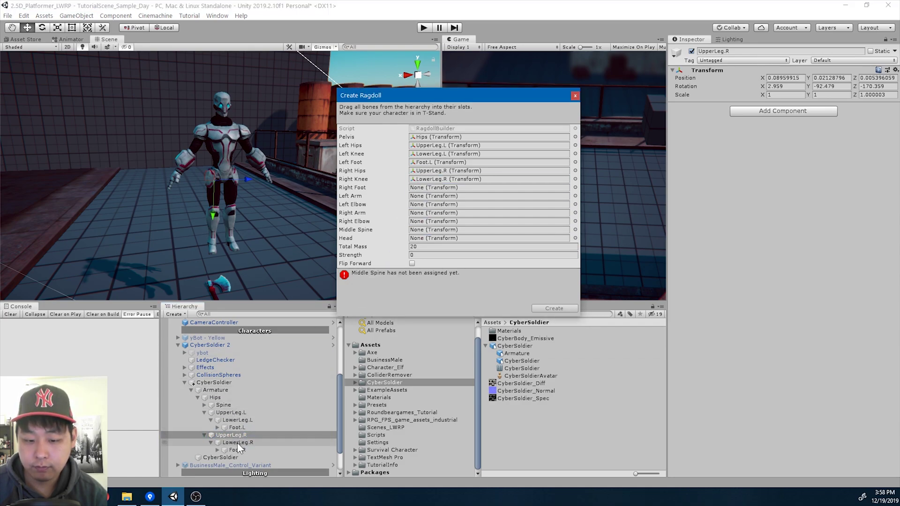
{"action": "left_click_drag", "start_coordinate": [237, 449], "coordinate": [444, 192]}
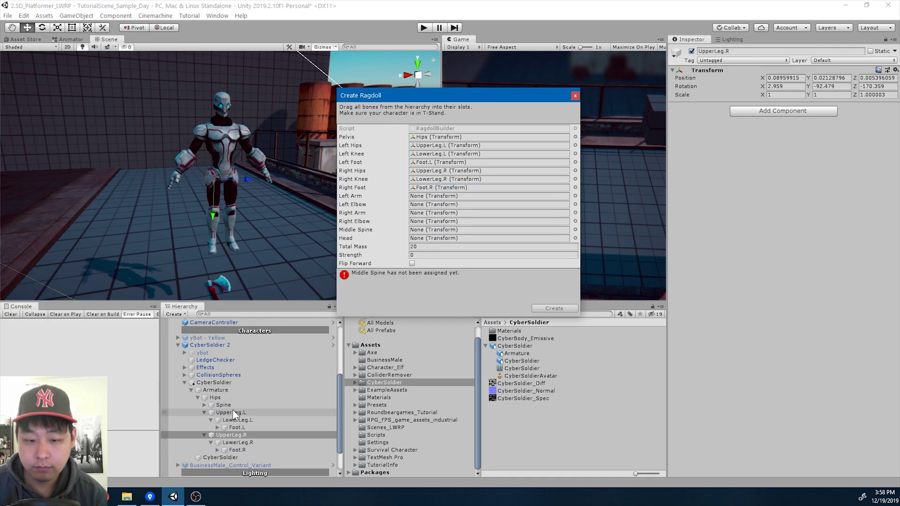
Assign the left arm bones to the ragdoll: UpperArm.l as Left Arm and LowerArm.L as Left Elbow.
{"action": "left_click", "coordinate": [205, 405]}
{"action": "left_click", "coordinate": [211, 412]}
{"action": "left_click", "coordinate": [249, 426]}
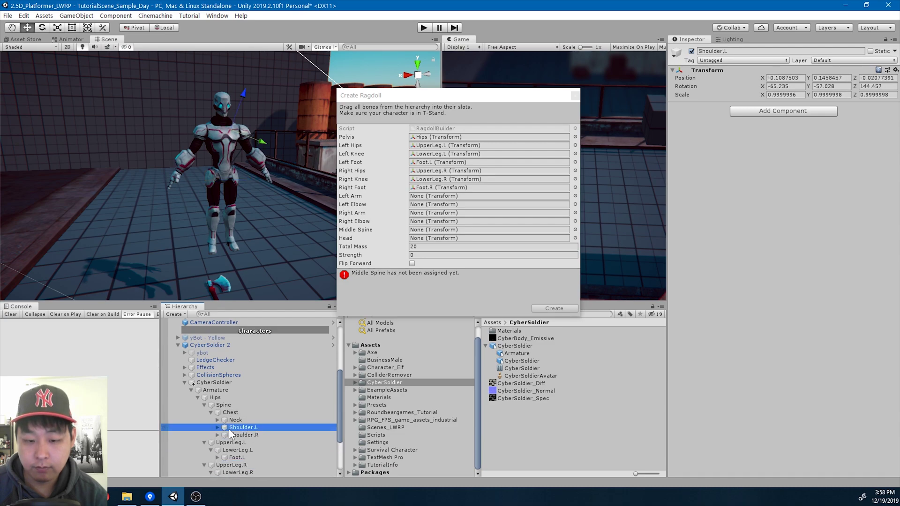
{"action": "left_click", "coordinate": [218, 427]}
{"action": "left_click", "coordinate": [224, 435]}
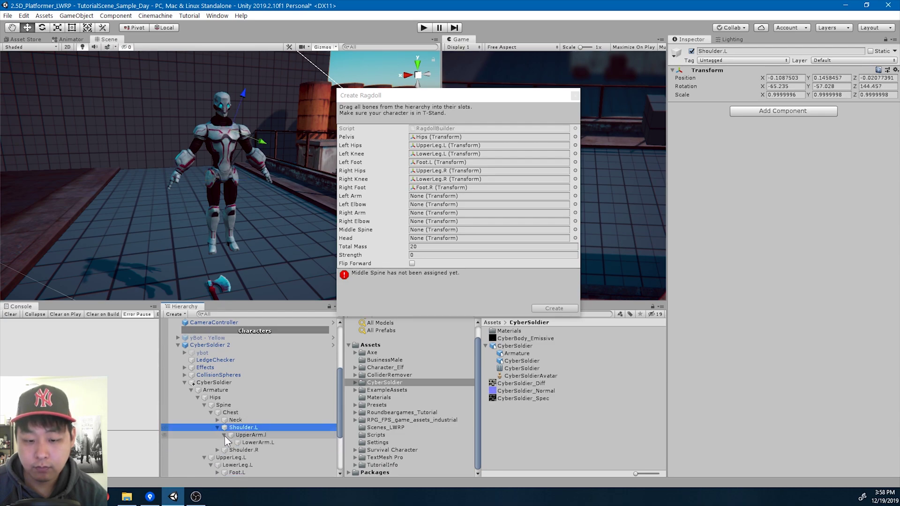
{"action": "left_click", "coordinate": [256, 440]}
{"action": "left_click", "coordinate": [257, 436]}
{"action": "left_click_drag", "start_coordinate": [254, 435], "coordinate": [420, 196]}
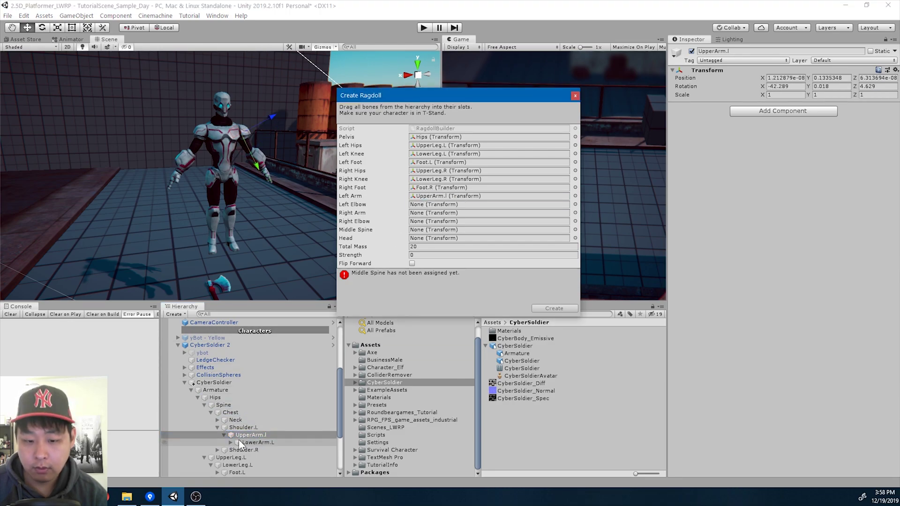
{"action": "left_click_drag", "start_coordinate": [250, 443], "coordinate": [421, 206]}
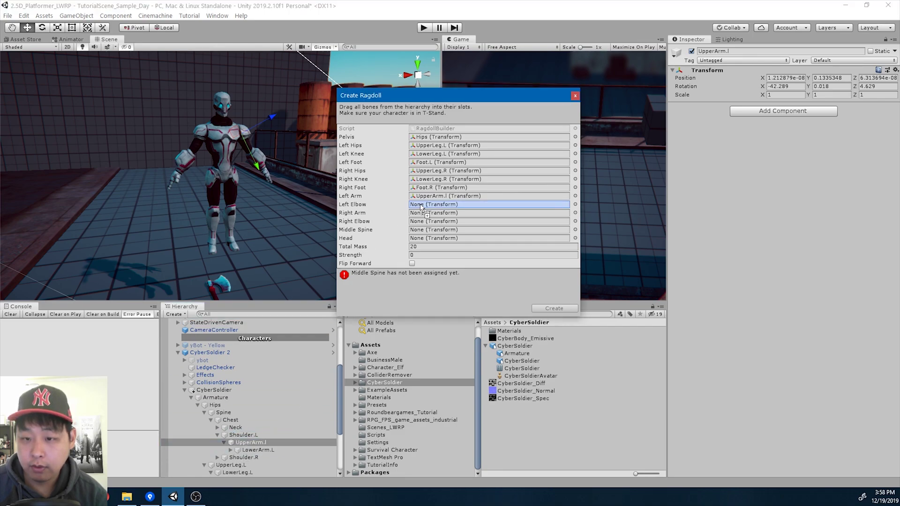
{"action": "scroll", "coordinate": [243, 430], "scroll_direction": "down", "scroll_amount": 3}
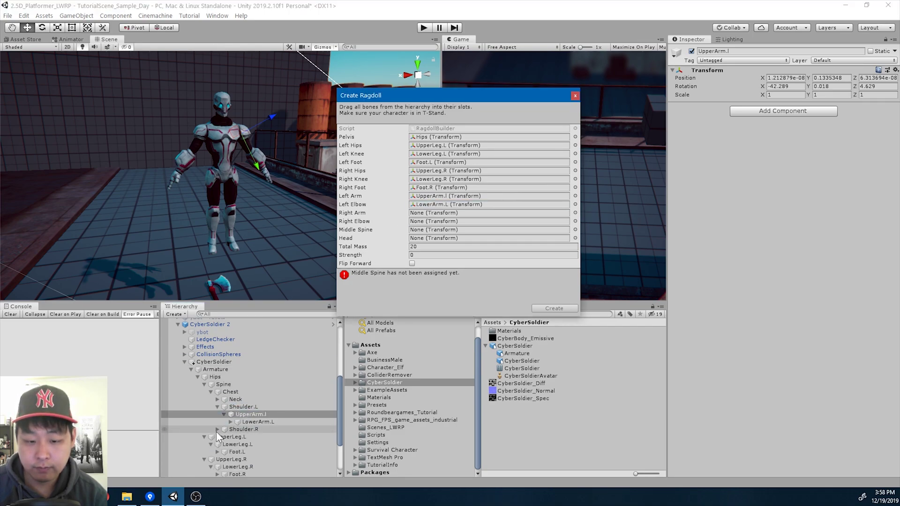
Assign the right arm bones to the ragdoll: UpperArm.r as Right Arm and LowerArm.R as Right Elbow.
{"action": "left_click", "coordinate": [217, 430]}
{"action": "left_click", "coordinate": [223, 437]}
{"action": "left_click_drag", "start_coordinate": [255, 436], "coordinate": [419, 213]}
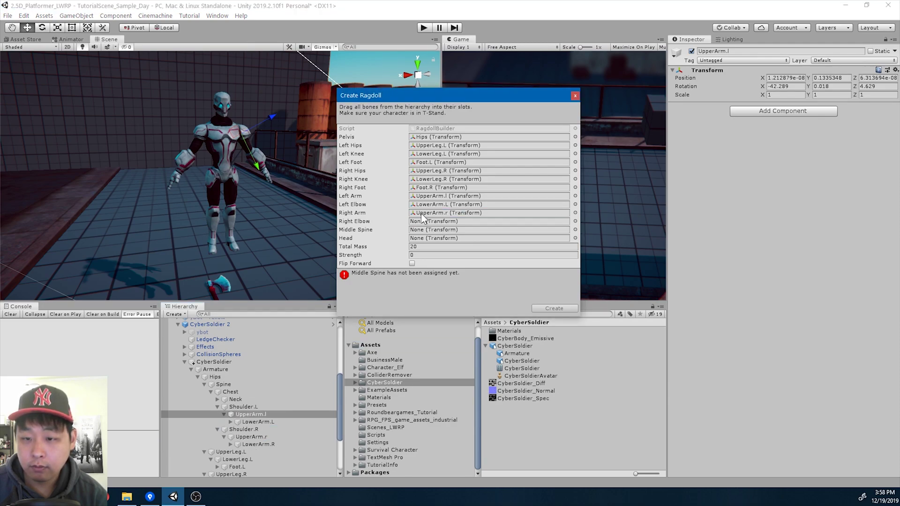
{"action": "left_click_drag", "start_coordinate": [255, 443], "coordinate": [431, 223]}
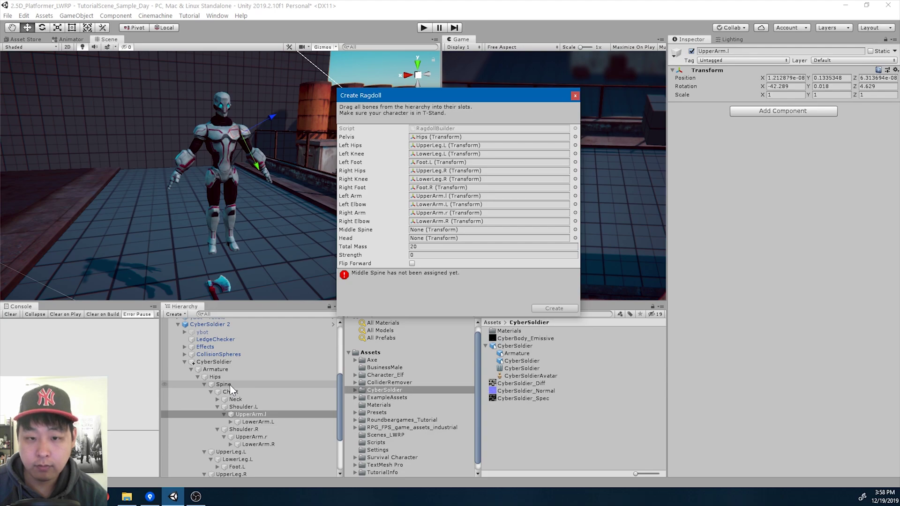
Assign the Spine bone as Middle Spine and the Head bone as Head, and create the ragdoll.
{"action": "left_click_drag", "start_coordinate": [229, 385], "coordinate": [423, 231]}
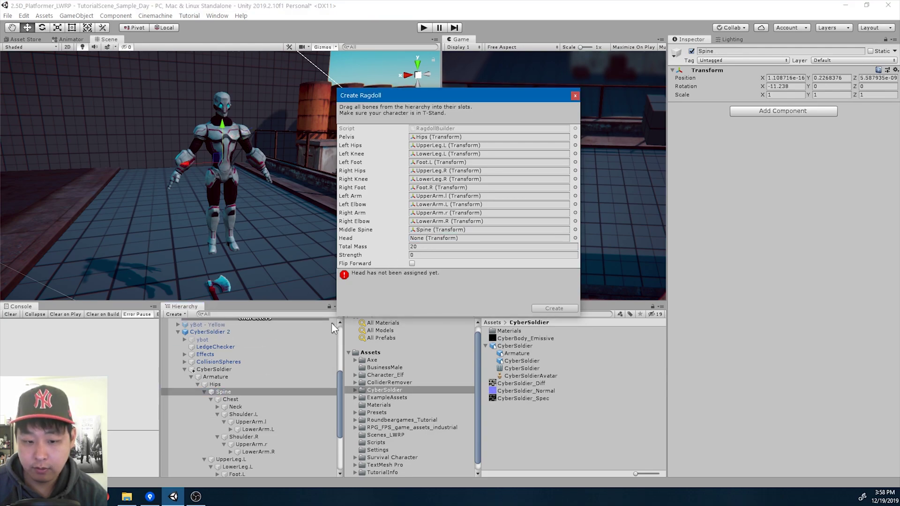
{"action": "left_click", "coordinate": [217, 407]}
{"action": "left_click", "coordinate": [244, 415]}
{"action": "left_click_drag", "start_coordinate": [248, 418], "coordinate": [439, 241]}
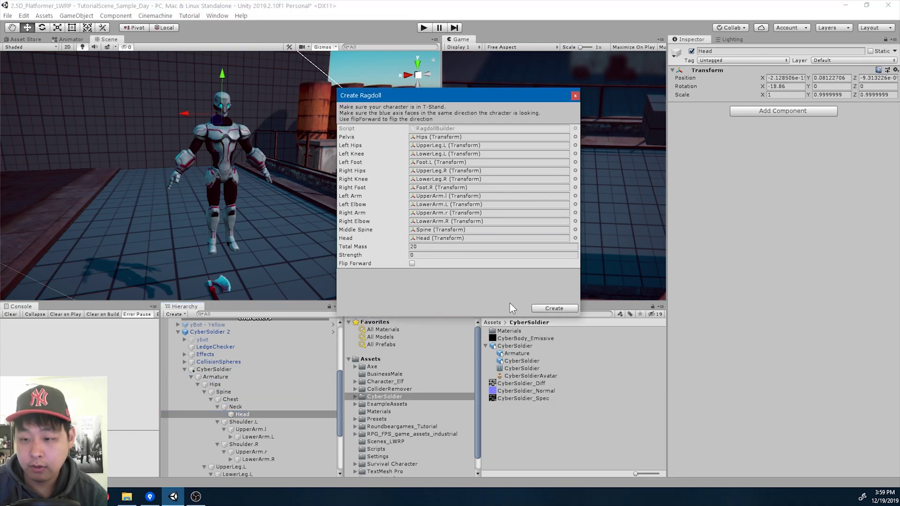
{"action": "left_click", "coordinate": [548, 308]}
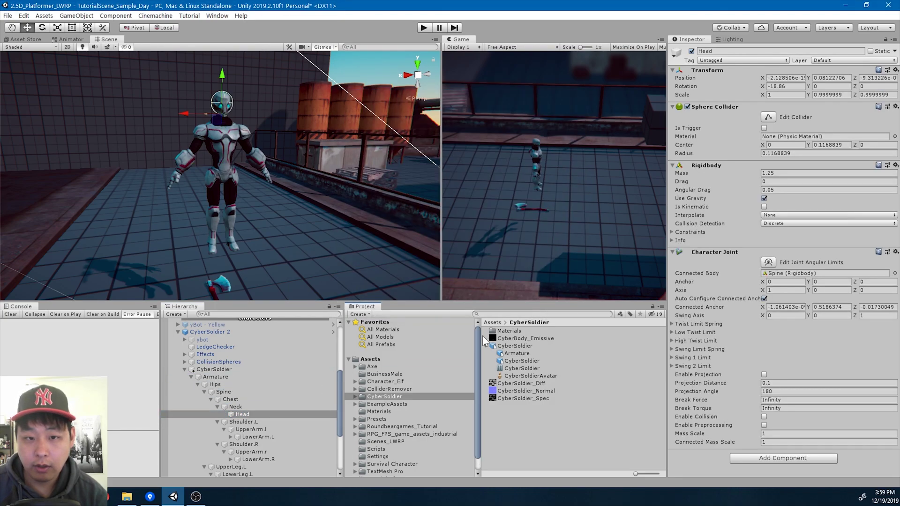
Set the Spine bone's Box Collider to a Y size of 0.34 and a Y center of 0.25.
{"action": "left_click", "coordinate": [221, 370]}
{"action": "left_click_drag", "start_coordinate": [287, 225], "coordinate": [173, 225], "text": "alt"}
{"action": "scroll", "coordinate": [262, 231], "scroll_direction": "down", "scroll_amount": 8}
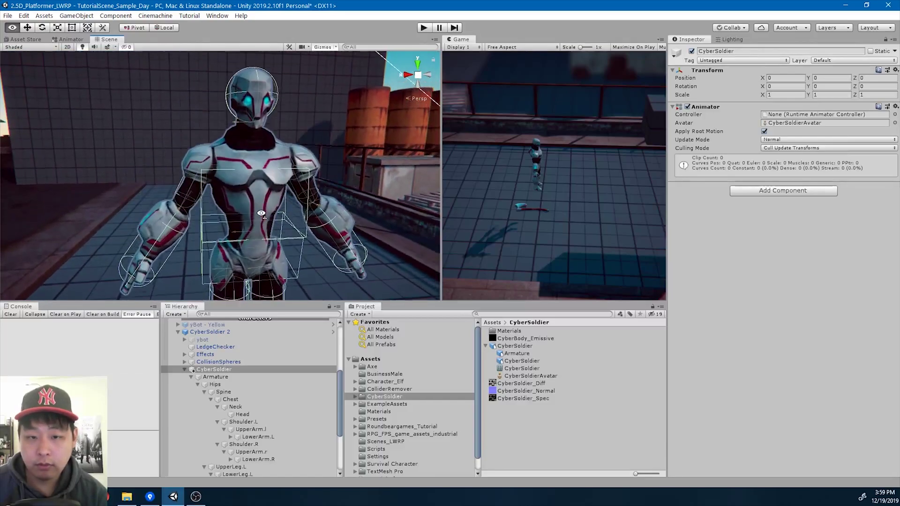
{"action": "left_click", "coordinate": [227, 392]}
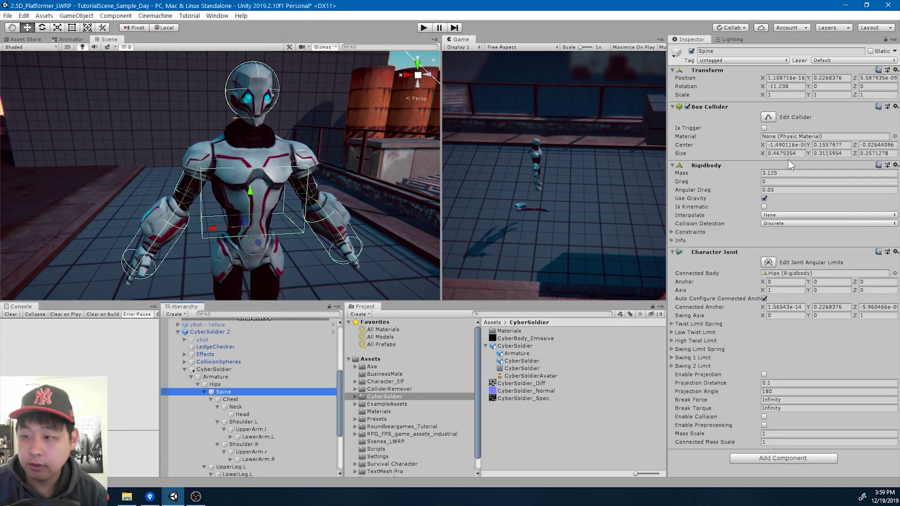
{"action": "left_click", "coordinate": [813, 155]}
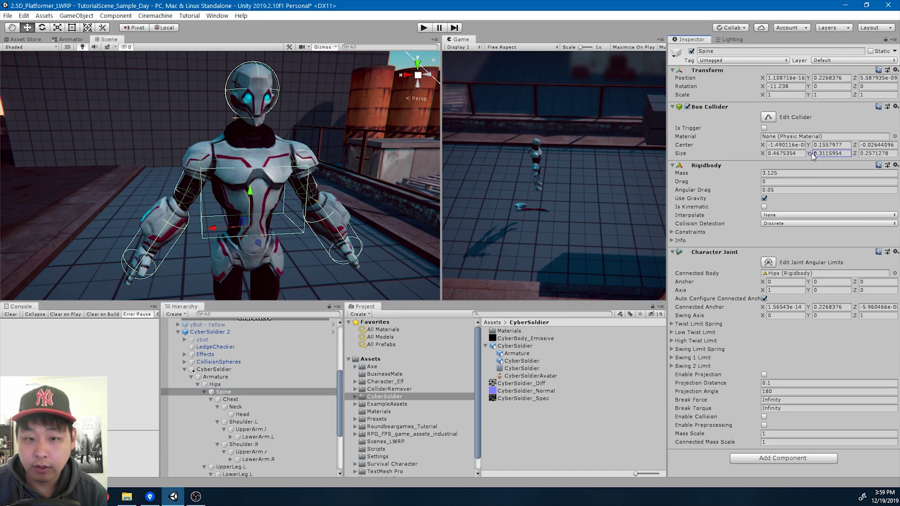
{"action": "type", "text": "0.34"}
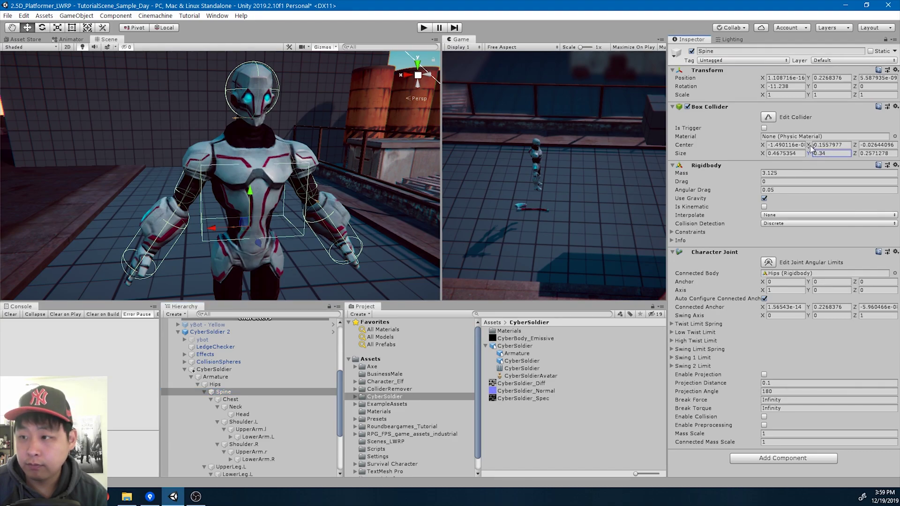
{"action": "type", "text": "0.25"}
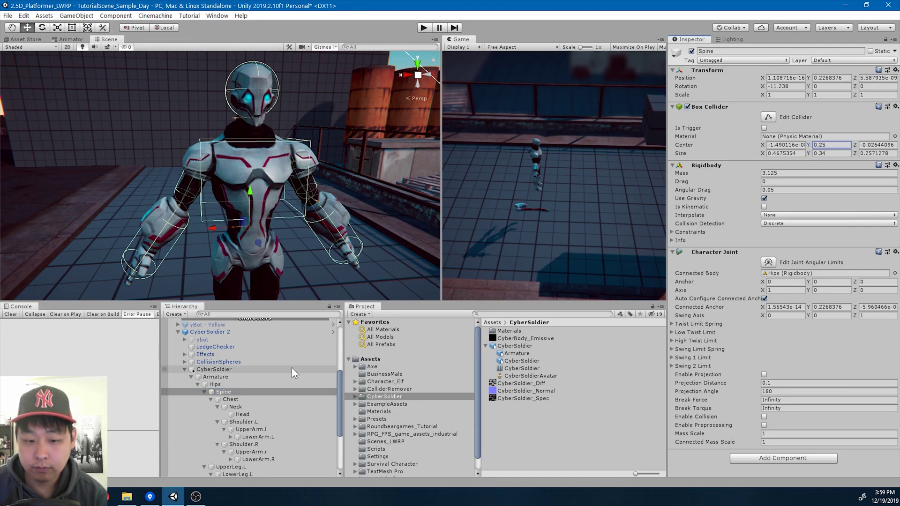
Fit LowerArm.L's Capsule Collider to the forearm with radius 0.06, Y center 0.16 and height 0.26.
{"action": "left_click", "coordinate": [257, 369]}
{"action": "left_click_drag", "start_coordinate": [341, 244], "coordinate": [300, 237], "text": "alt"}
{"action": "scroll", "coordinate": [286, 240], "scroll_direction": "down", "scroll_amount": 5}
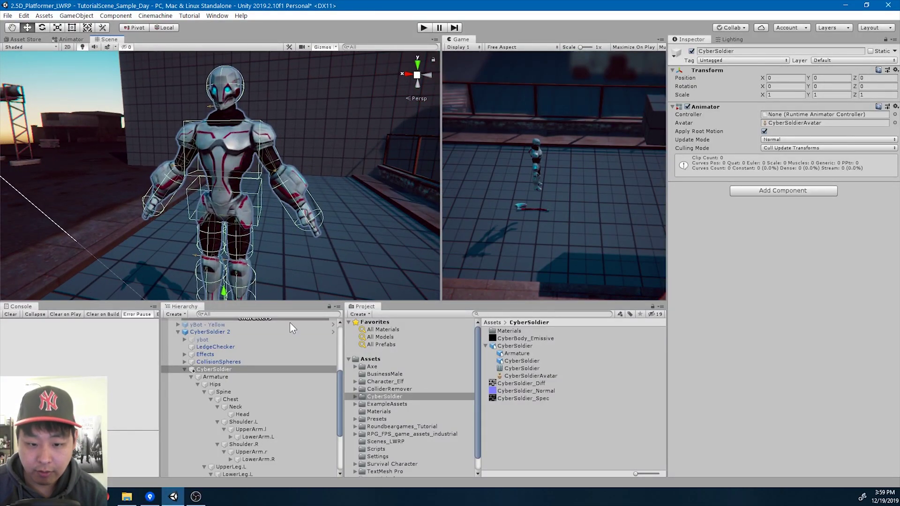
{"action": "left_click", "coordinate": [260, 438]}
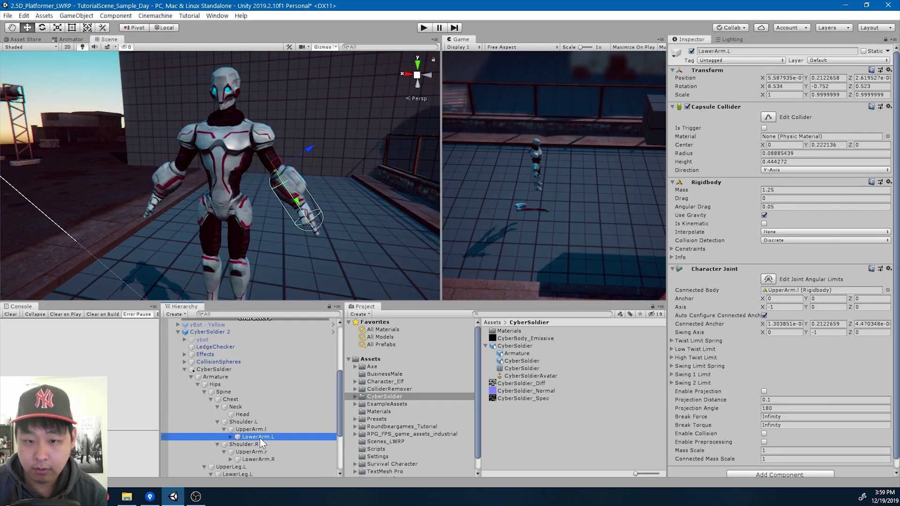
{"action": "left_click", "coordinate": [231, 437]}
{"action": "left_click", "coordinate": [264, 446]}
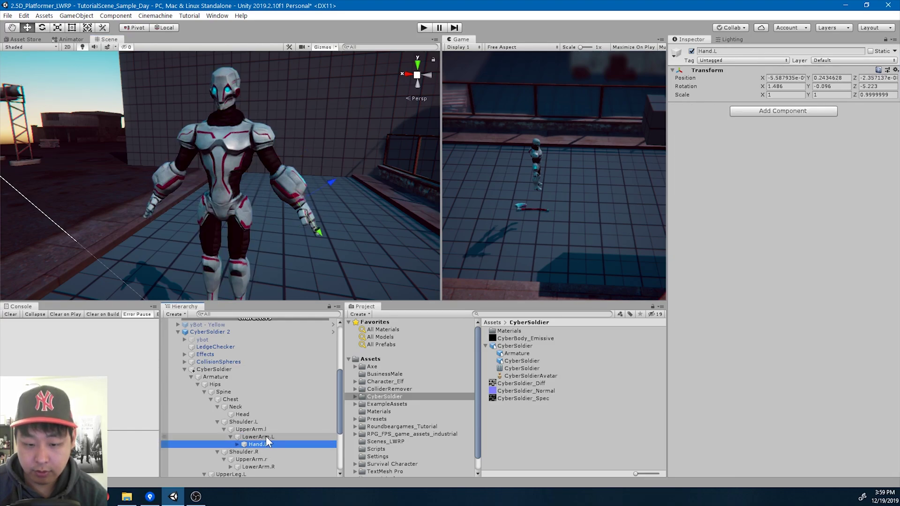
{"action": "double_click", "coordinate": [265, 437]}
{"action": "left_click_drag", "start_coordinate": [275, 210], "coordinate": [310, 214], "text": "alt"}
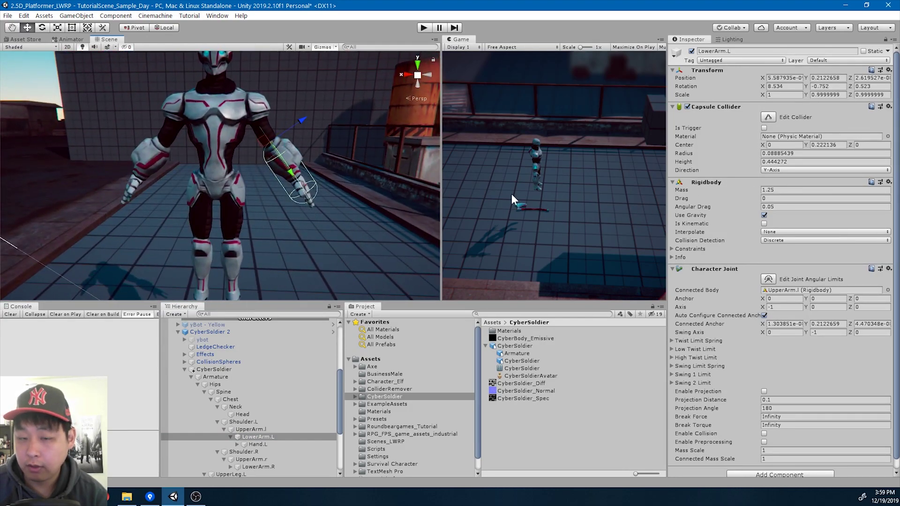
{"action": "left_click_drag", "start_coordinate": [754, 155], "coordinate": [753, 154]}
{"action": "left_click", "coordinate": [806, 143]}
{"action": "left_click_drag", "start_coordinate": [804, 143], "coordinate": [805, 142]}
{"action": "left_click", "coordinate": [757, 162]}
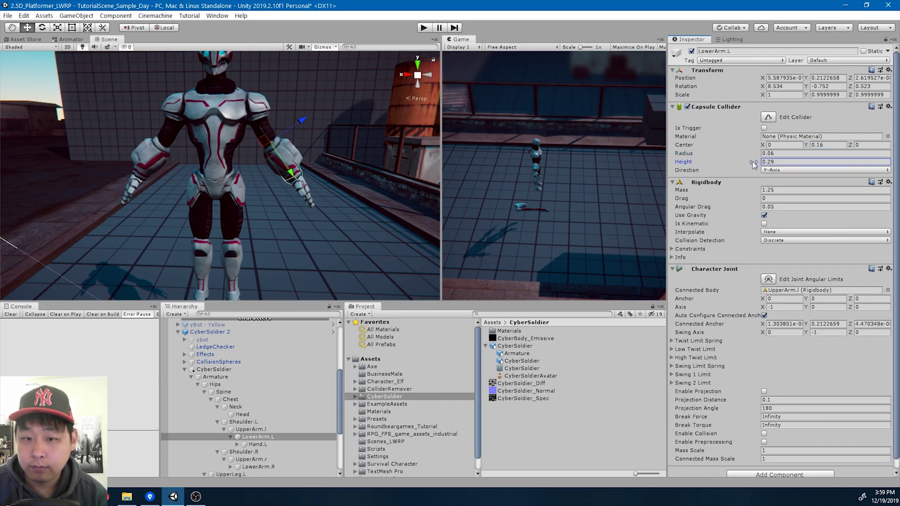
{"action": "left_click_drag", "start_coordinate": [753, 161], "coordinate": [750, 161]}
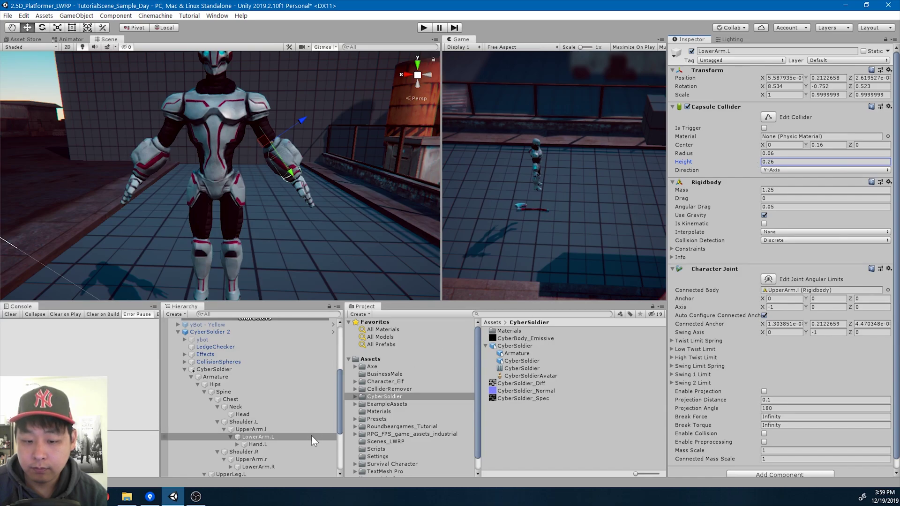
Add a Sphere Collider to Hand.L with a radius of 0.1 and a Y center of 0.15.
{"action": "left_click", "coordinate": [288, 429]}
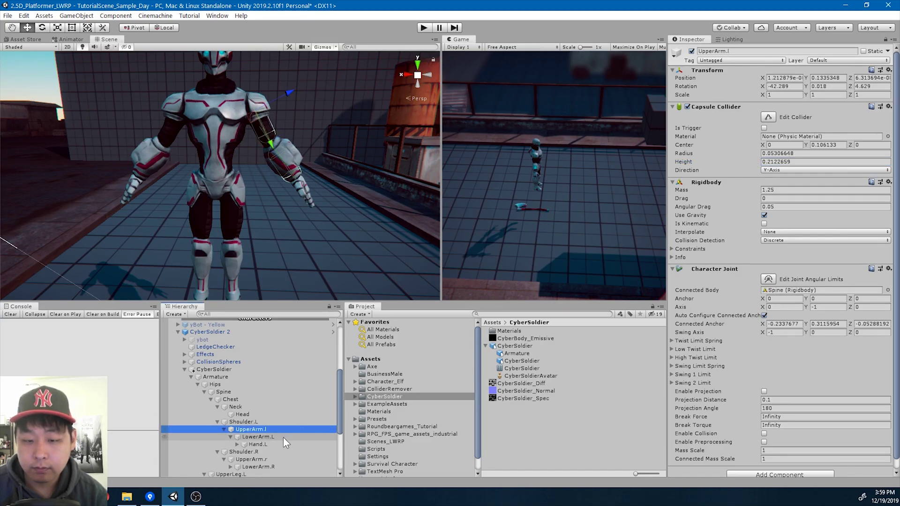
{"action": "left_click", "coordinate": [283, 437]}
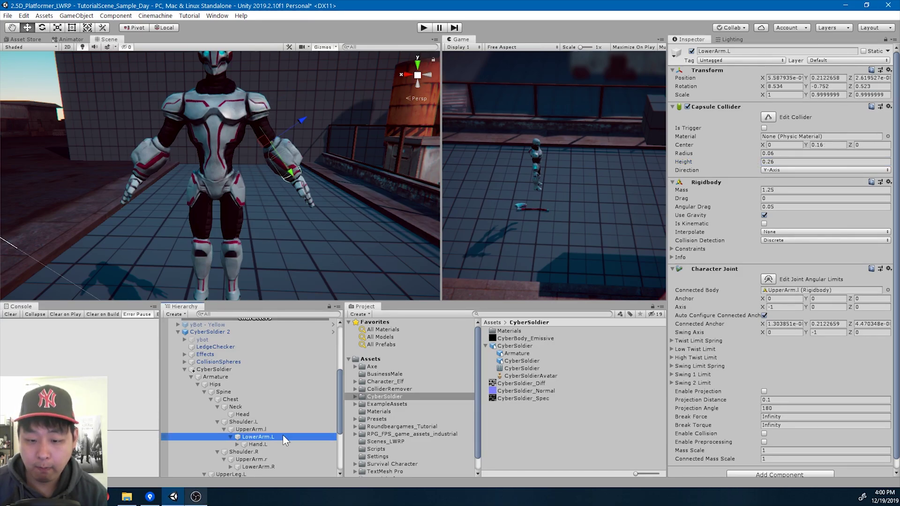
{"action": "left_click", "coordinate": [271, 444]}
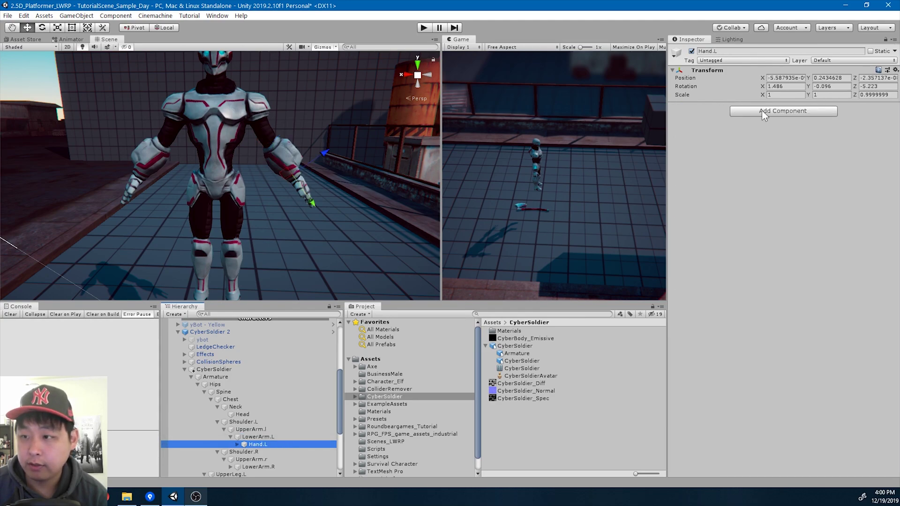
{"action": "left_click", "coordinate": [762, 111]}
{"action": "type", "text": "sphereco"}
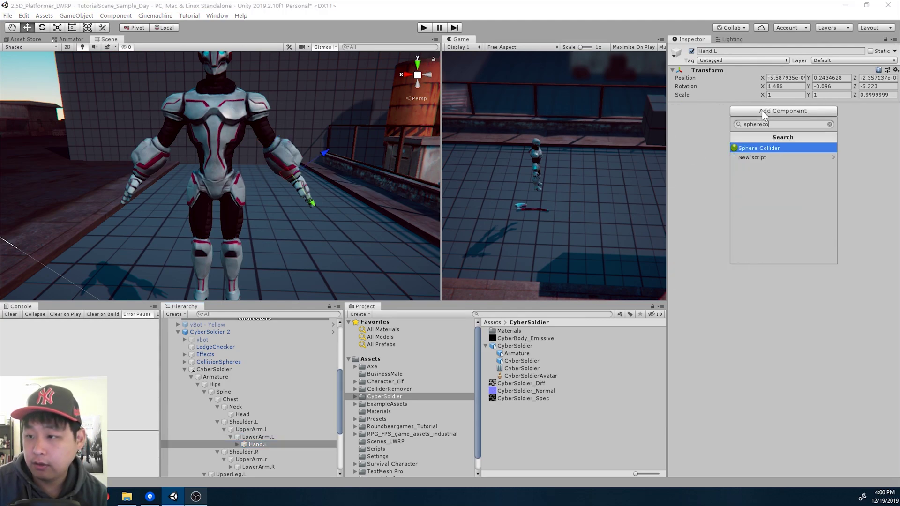
{"action": "key", "text": "Return"}
{"action": "left_click_drag", "start_coordinate": [748, 151], "coordinate": [744, 154]}
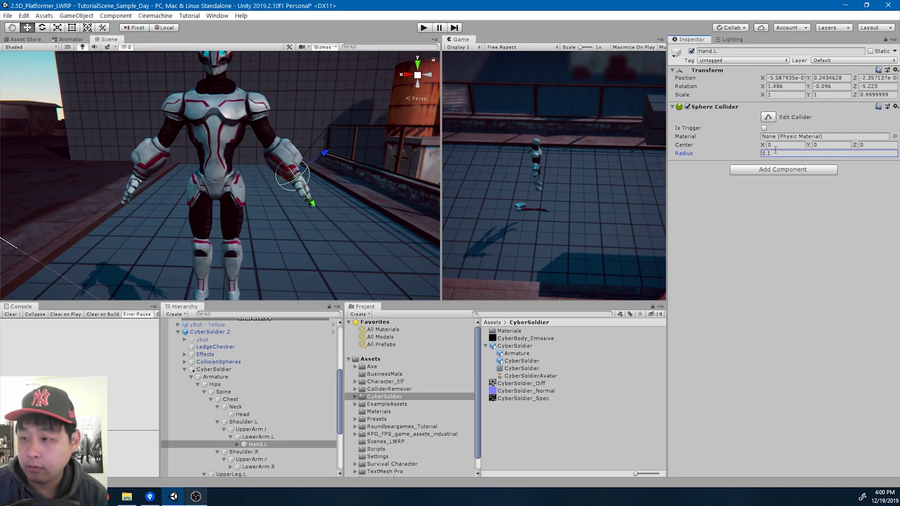
{"action": "left_click_drag", "start_coordinate": [809, 145], "coordinate": [808, 144]}
Reduce the radius of Hand.L's Sphere Collider to 0.09.
{"action": "left_click", "coordinate": [270, 436]}
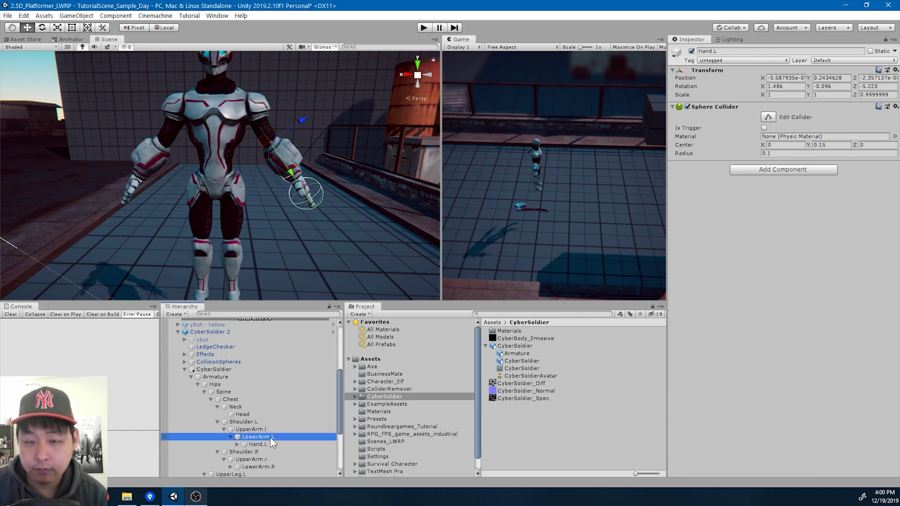
{"action": "mouse_move", "coordinate": [344, 227]}
{"action": "right_mouse_down"}
{"action": "mouse_move", "coordinate": [271, 238]}
{"action": "mouse_move", "coordinate": [346, 215]}
{"action": "right_mouse_up"}
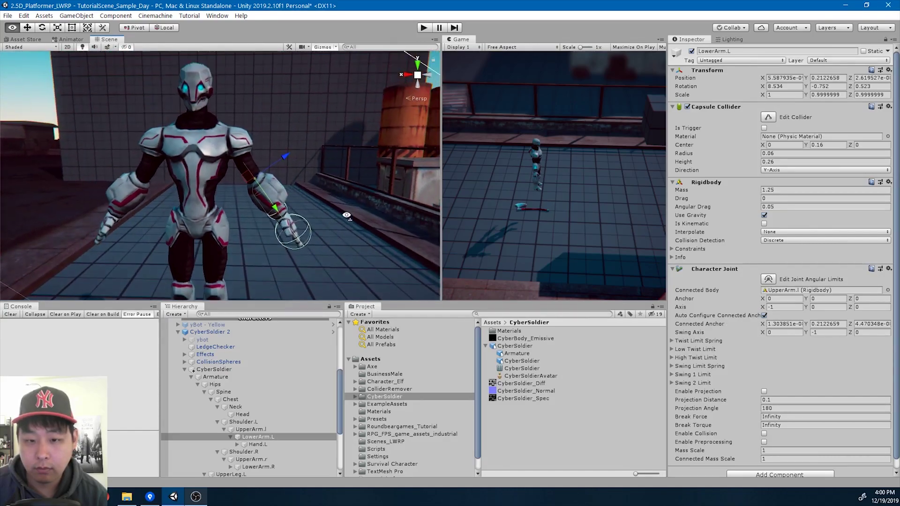
{"action": "left_click", "coordinate": [267, 444]}
{"action": "left_click", "coordinate": [768, 153]}
{"action": "type", "text": "0.0"}
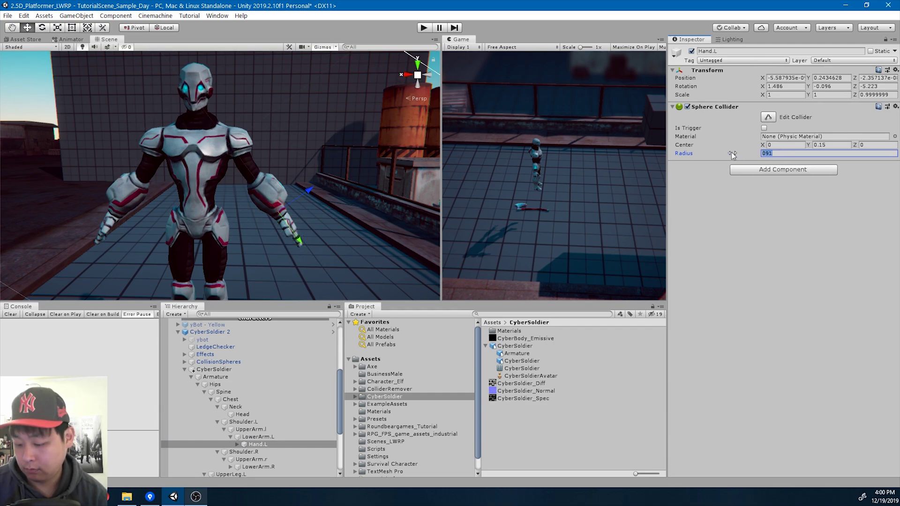
{"action": "type", "text": "9"}
Add a Rigidbody component to Hand.L.
{"action": "left_click_drag", "start_coordinate": [274, 207], "coordinate": [279, 218], "text": "alt"}
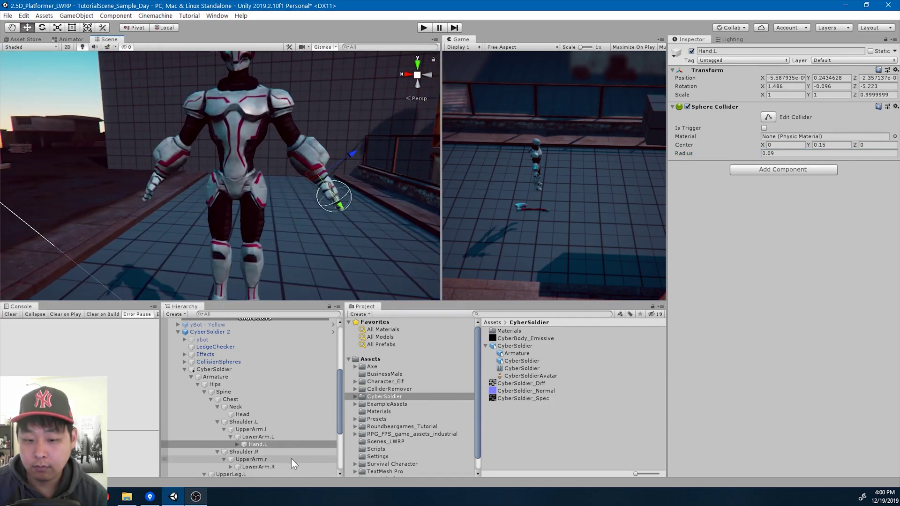
{"action": "left_click", "coordinate": [272, 437]}
{"action": "left_click", "coordinate": [271, 443]}
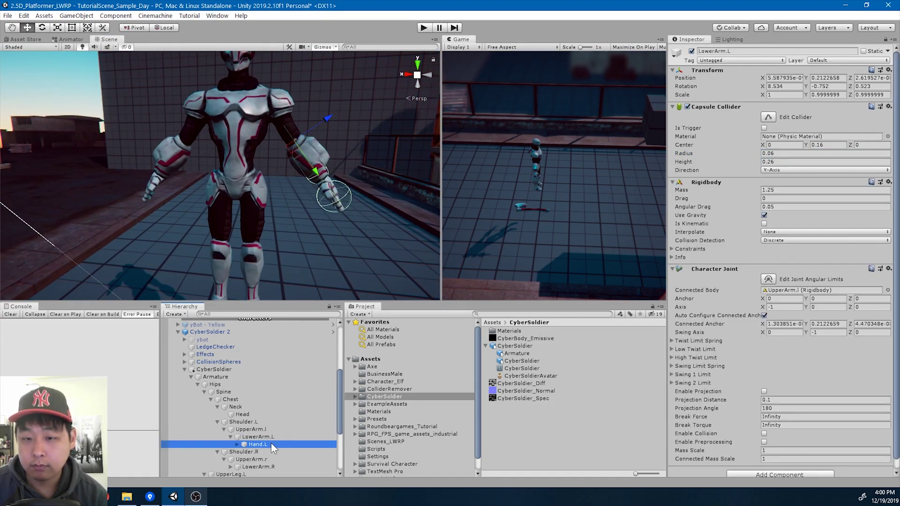
{"action": "left_click", "coordinate": [761, 170]}
{"action": "type", "text": "rigidbody"}
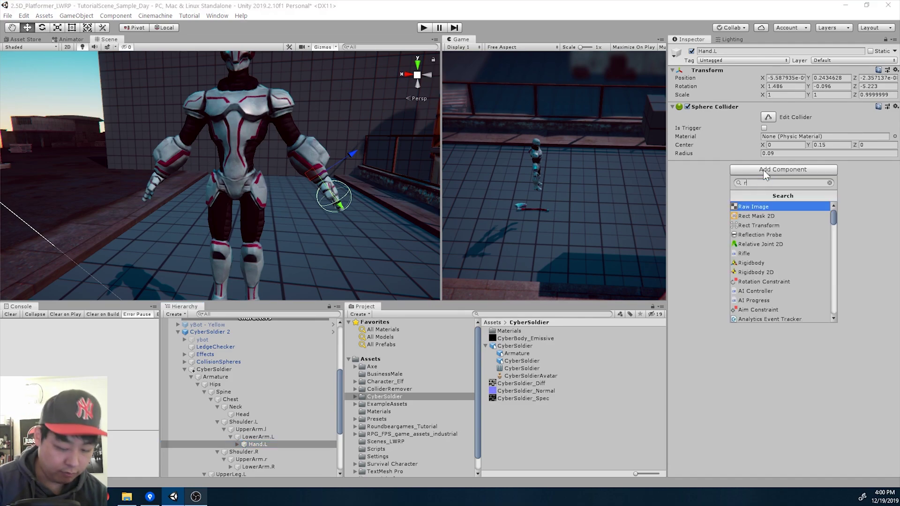
{"action": "key", "text": "Return"}
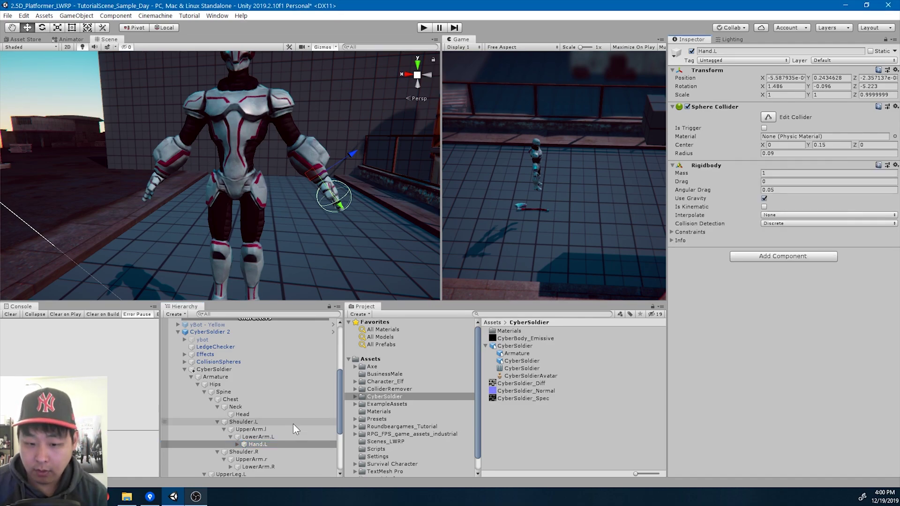
Copy LowerArm.L's Character Joint onto Hand.L as a new component and set its Connected Body to LowerArm.L.
{"action": "left_click", "coordinate": [290, 437]}
{"action": "right_click", "coordinate": [723, 268]}
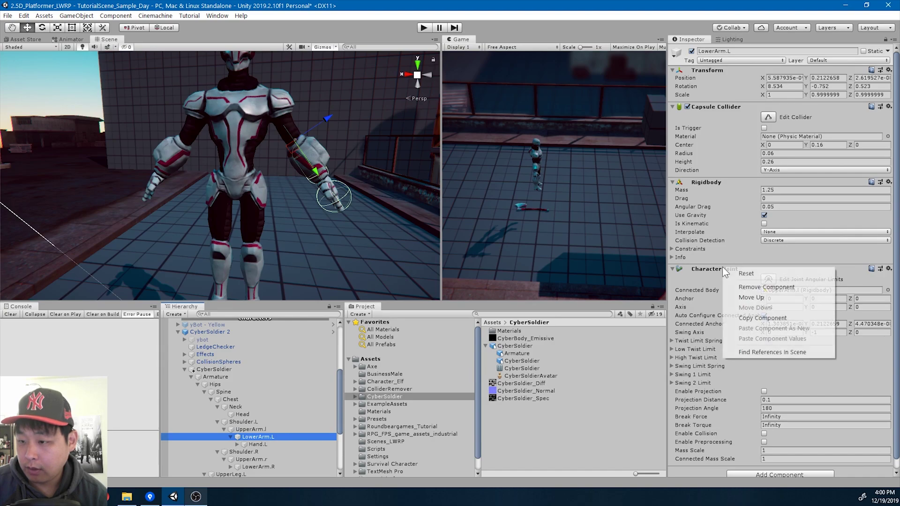
{"action": "left_click", "coordinate": [755, 313]}
{"action": "left_click", "coordinate": [274, 444]}
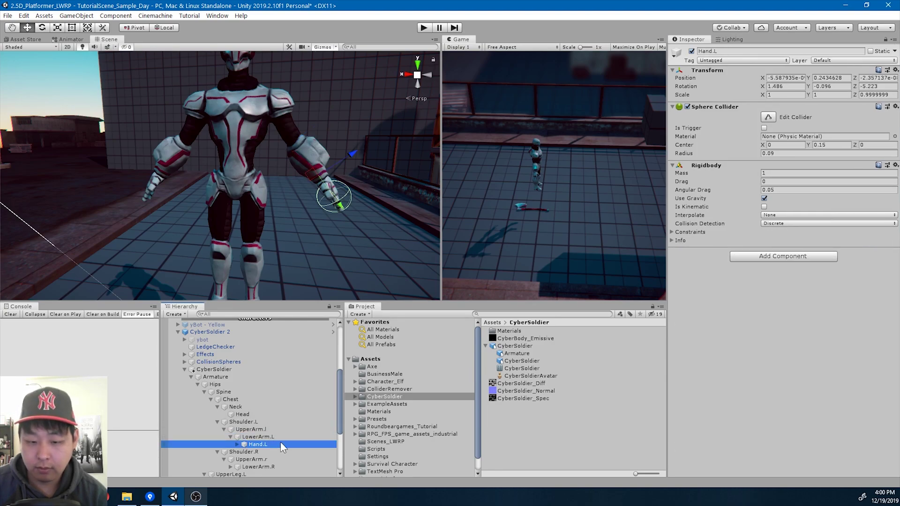
{"action": "right_click", "coordinate": [719, 109]}
{"action": "left_click", "coordinate": [769, 170]}
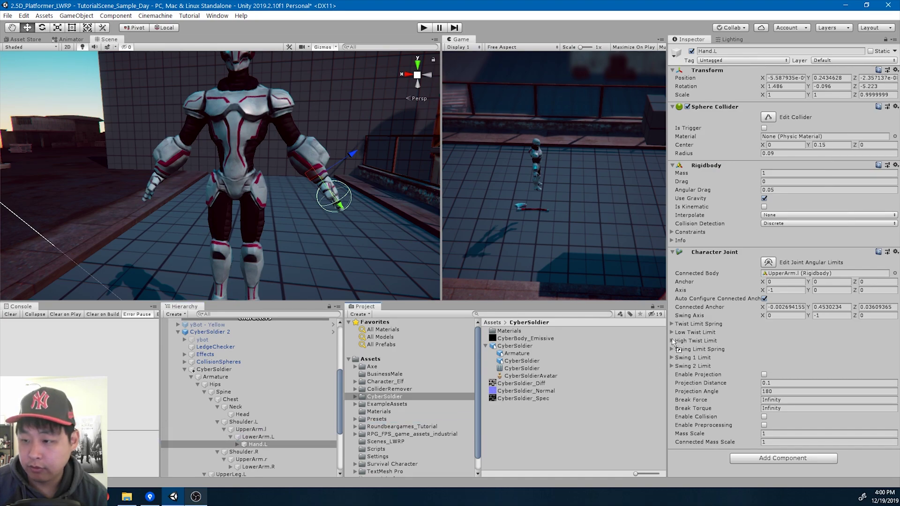
{"action": "left_click_drag", "start_coordinate": [760, 285], "coordinate": [788, 279]}
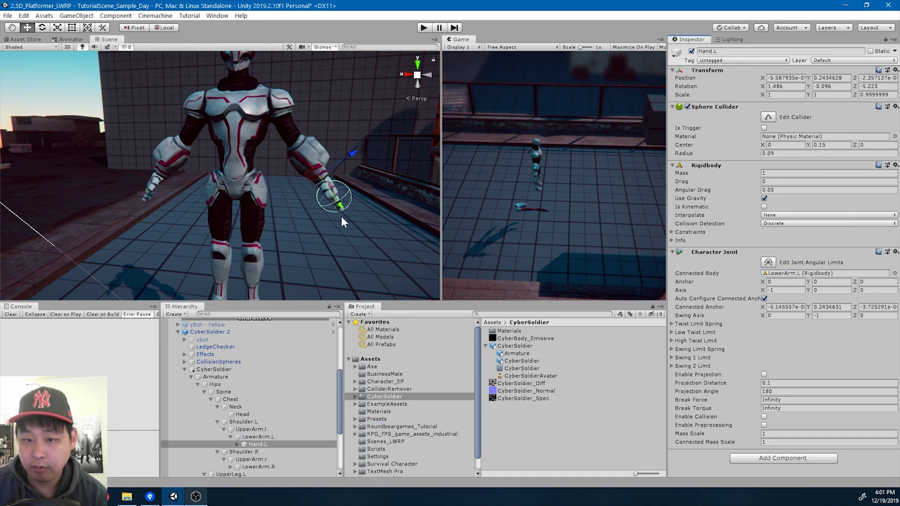
Copy the Capsule Collider values from LowerArm.L and paste them onto LowerArm.R's Capsule Collider.
{"action": "scroll", "coordinate": [355, 227], "scroll_direction": "down", "scroll_amount": 3}
{"action": "left_click", "coordinate": [254, 422]}
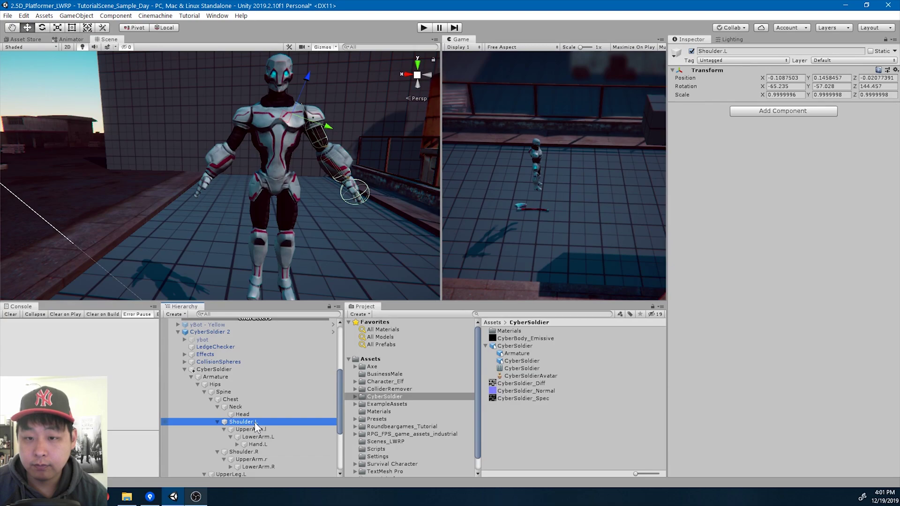
{"action": "left_click", "coordinate": [269, 436]}
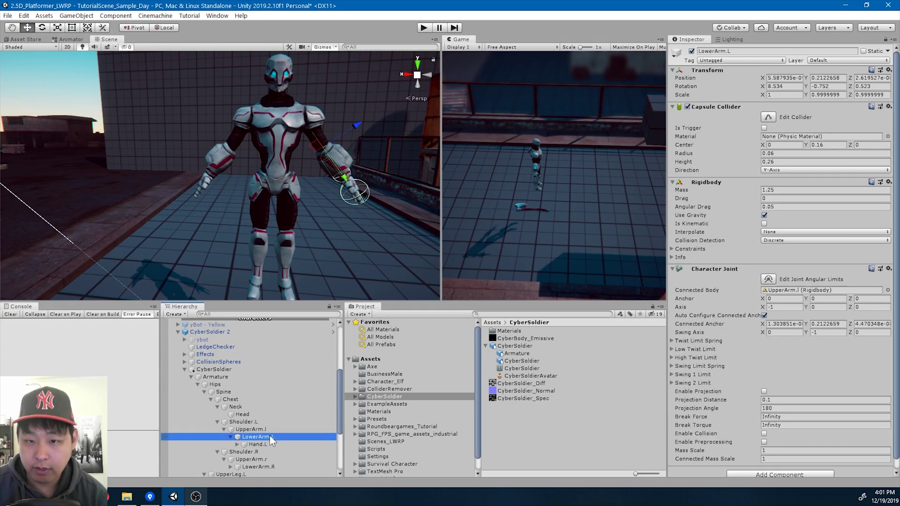
{"action": "right_click", "coordinate": [721, 112]}
{"action": "left_click", "coordinate": [759, 155]}
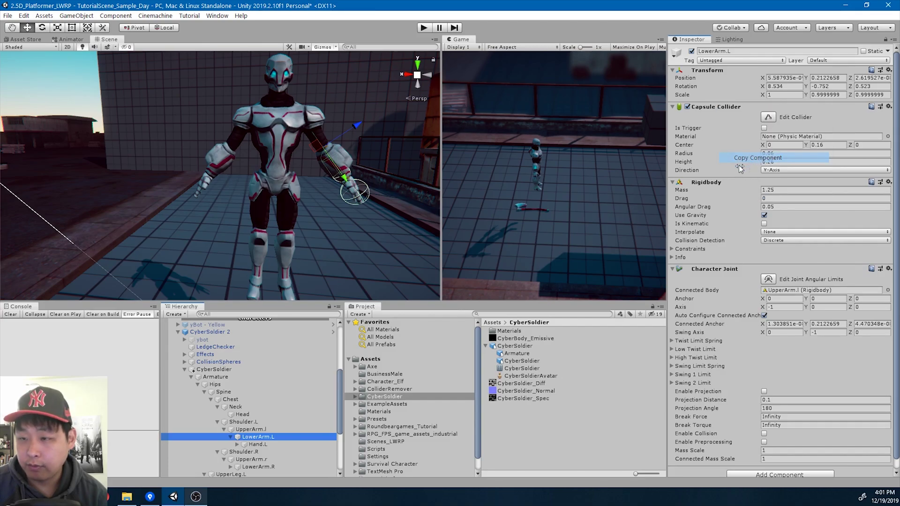
{"action": "scroll", "coordinate": [265, 420], "scroll_direction": "down", "scroll_amount": 3}
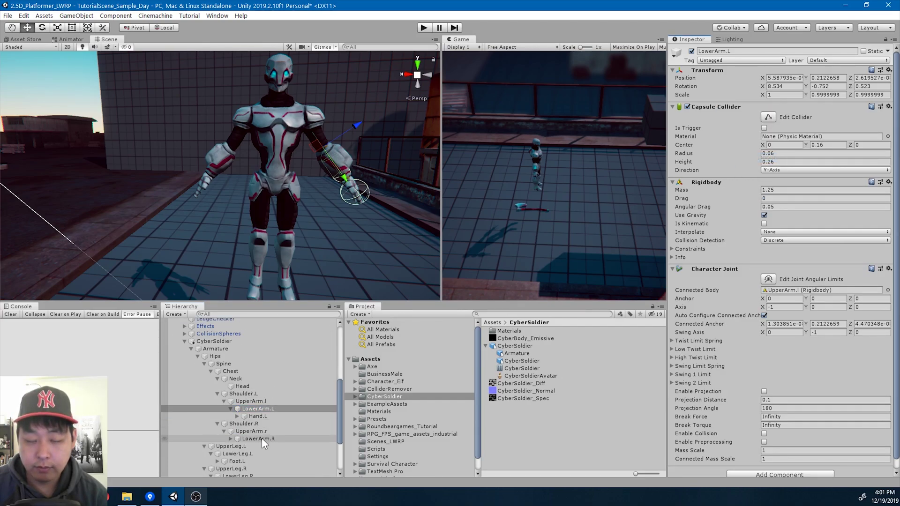
{"action": "left_click", "coordinate": [261, 438]}
{"action": "right_click", "coordinate": [709, 109]}
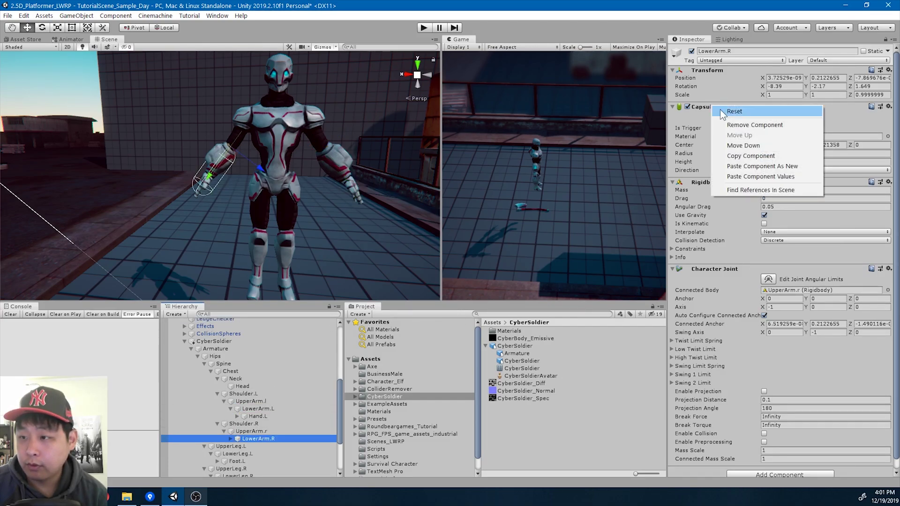
{"action": "left_click", "coordinate": [756, 176]}
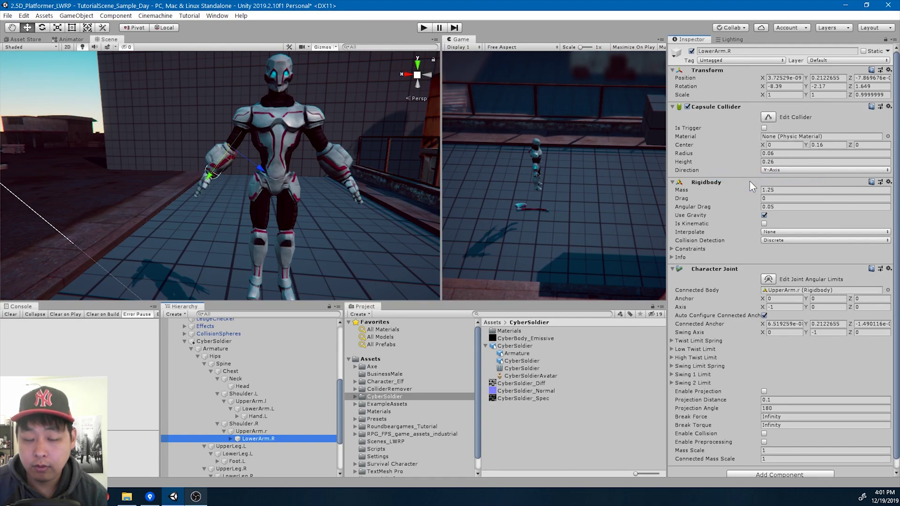
Copy Hand.L's Sphere Collider onto Hand.R, the child of LowerArm.R, as a new component.
{"action": "left_click", "coordinate": [230, 438]}
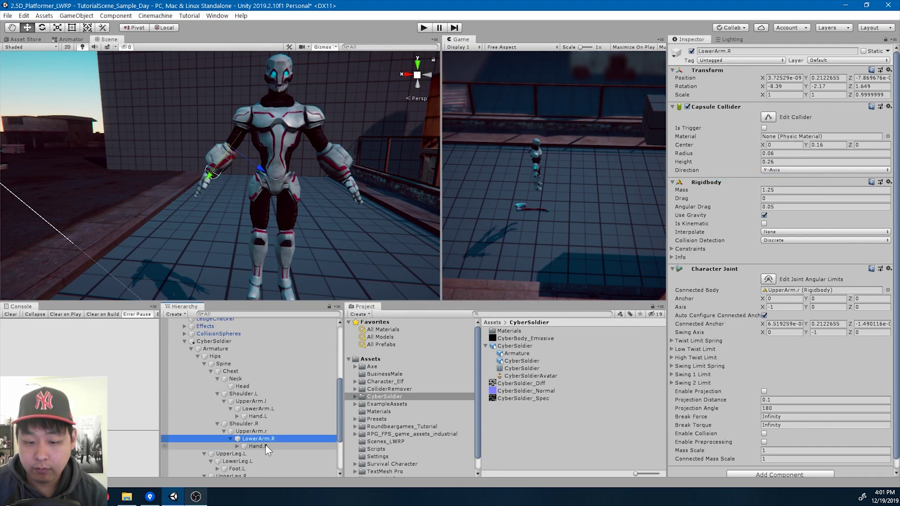
{"action": "left_click", "coordinate": [268, 417]}
{"action": "right_click", "coordinate": [715, 108]}
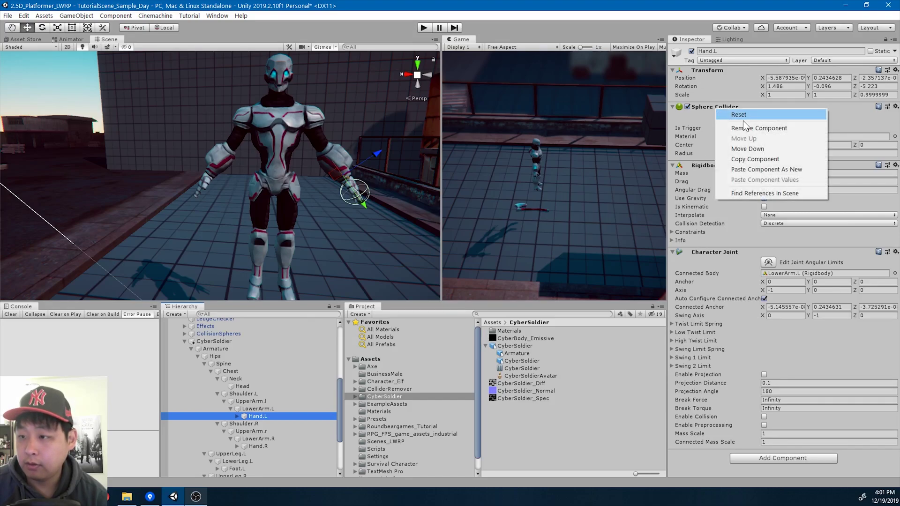
{"action": "left_click", "coordinate": [739, 158]}
{"action": "left_click", "coordinate": [271, 445]}
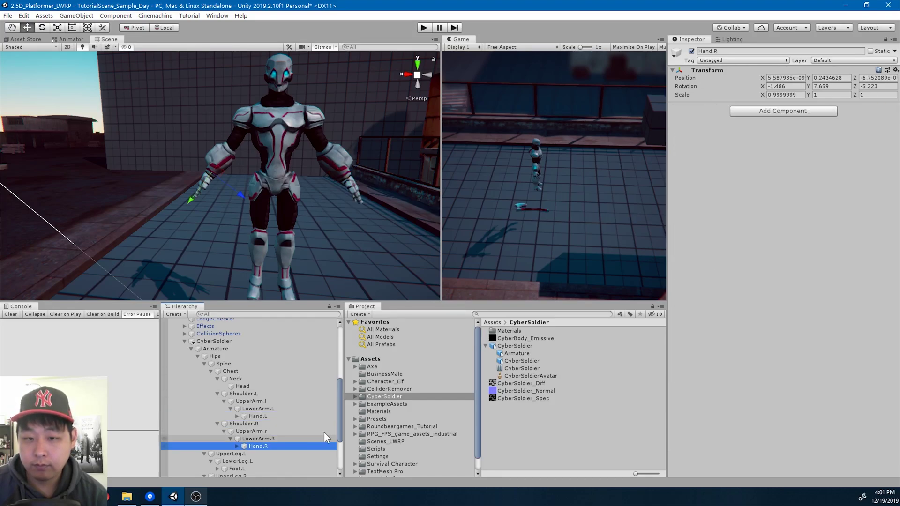
{"action": "right_click", "coordinate": [711, 70]}
{"action": "left_click", "coordinate": [763, 121]}
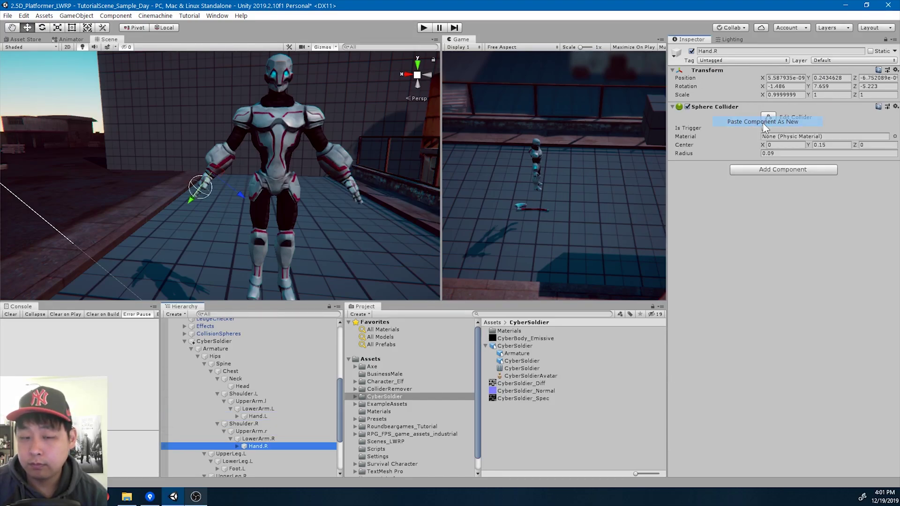
Add a Rigidbody component to Hand.R.
{"action": "left_click", "coordinate": [764, 171]}
{"action": "type", "text": "rig"}
{"action": "key", "text": "Return"}
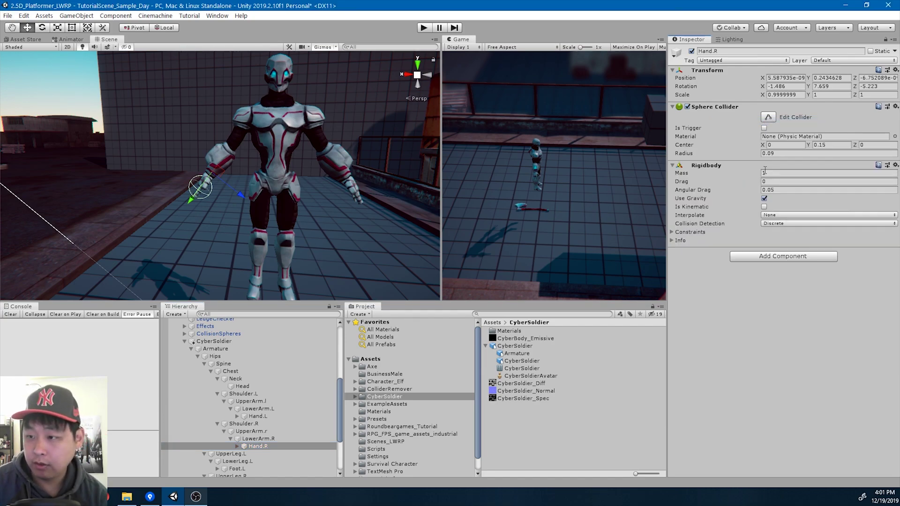
Copy LowerArm.R's Character Joint onto Hand.R as a new component and set its Connected Body to LowerArm.R.
{"action": "left_click", "coordinate": [257, 439]}
{"action": "right_click", "coordinate": [713, 269]}
{"action": "left_click", "coordinate": [750, 338]}
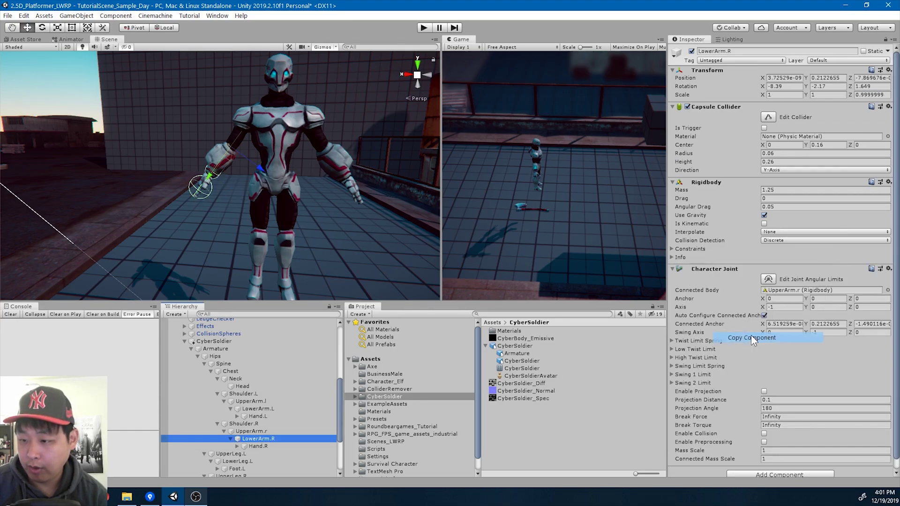
{"action": "left_click", "coordinate": [263, 446]}
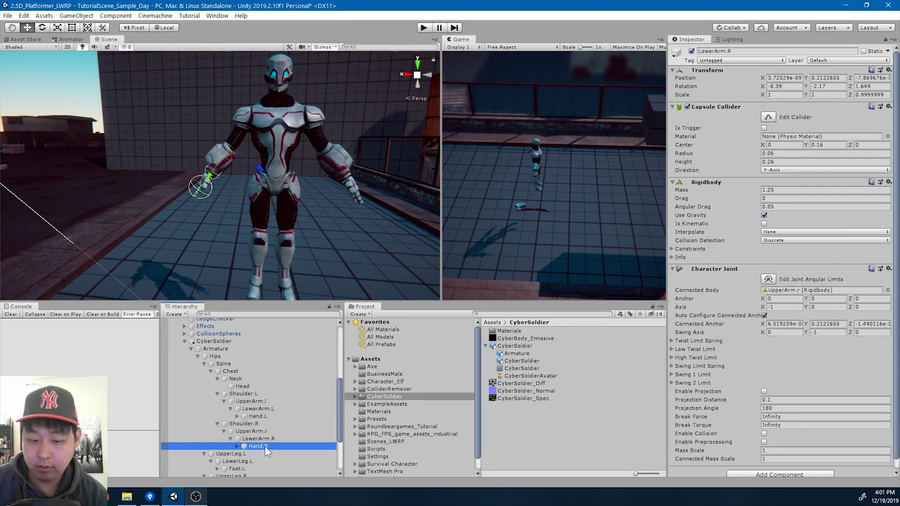
{"action": "right_click", "coordinate": [712, 71]}
{"action": "left_click", "coordinate": [775, 123]}
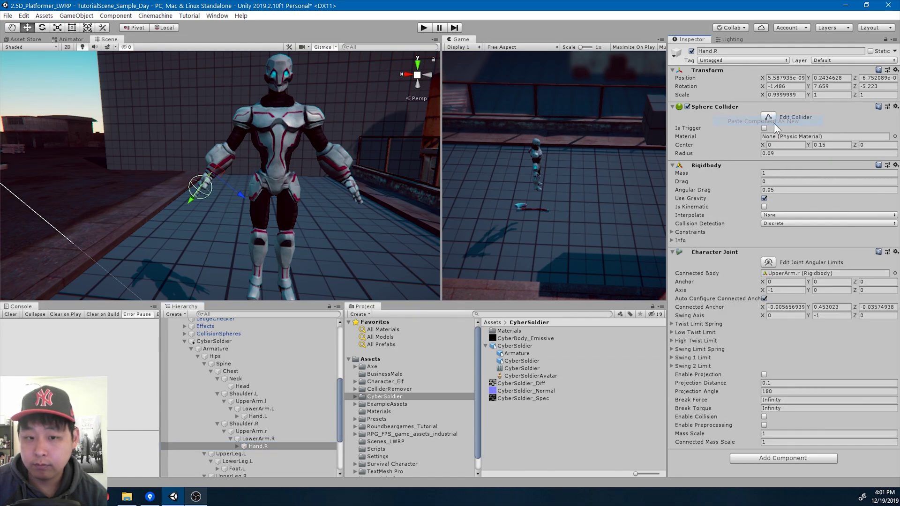
{"action": "left_click_drag", "start_coordinate": [266, 439], "coordinate": [788, 274]}
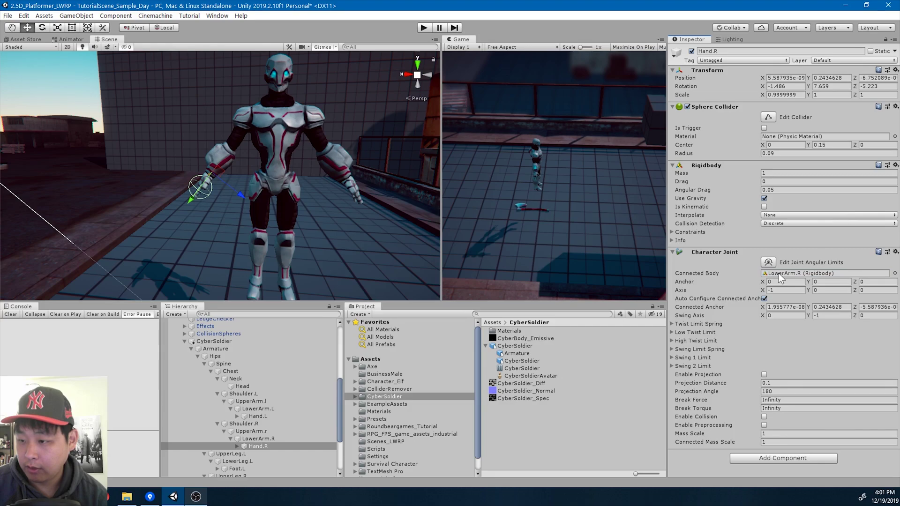
Set the radius of LowerLeg.L's Capsule Collider to 0.09.
{"action": "double_click", "coordinate": [237, 341]}
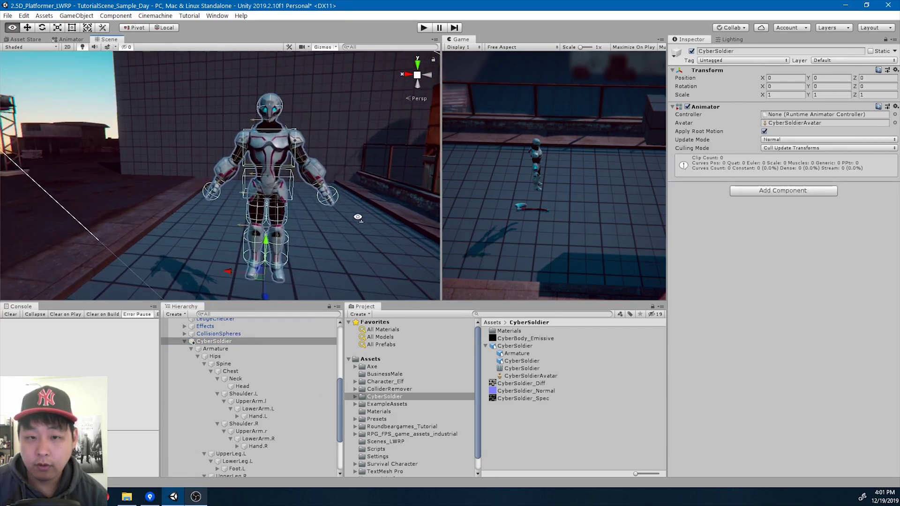
{"action": "left_click_drag", "start_coordinate": [357, 218], "coordinate": [359, 219], "text": "alt"}
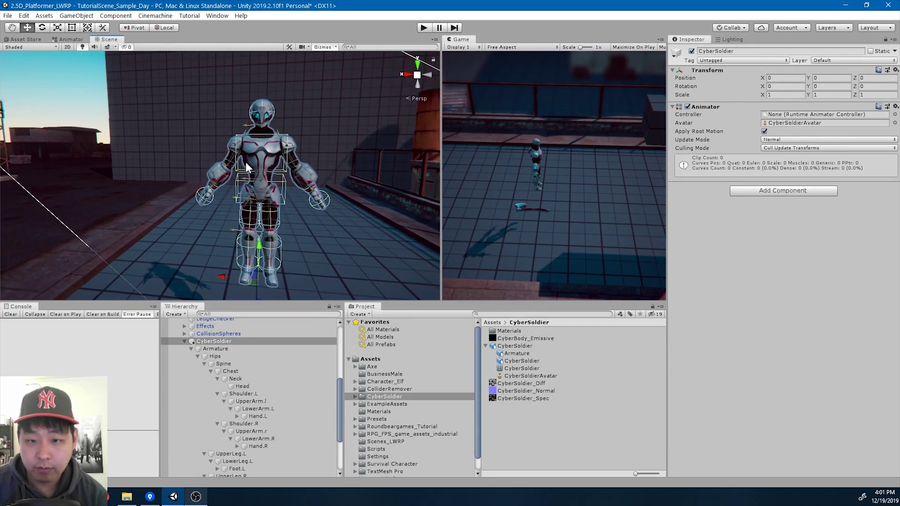
{"action": "right_click_drag", "start_coordinate": [314, 258], "coordinate": [239, 244]}
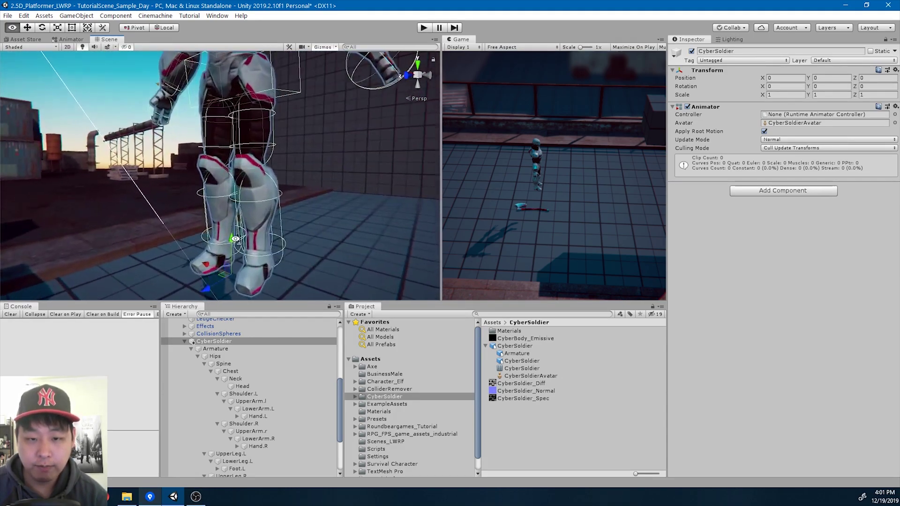
{"action": "scroll", "coordinate": [260, 443], "scroll_direction": "down", "scroll_amount": 3}
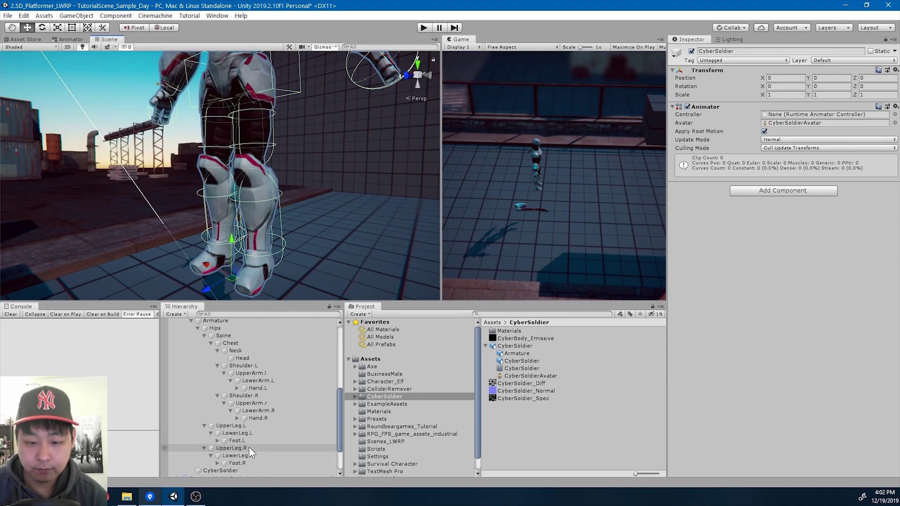
{"action": "left_click", "coordinate": [248, 433]}
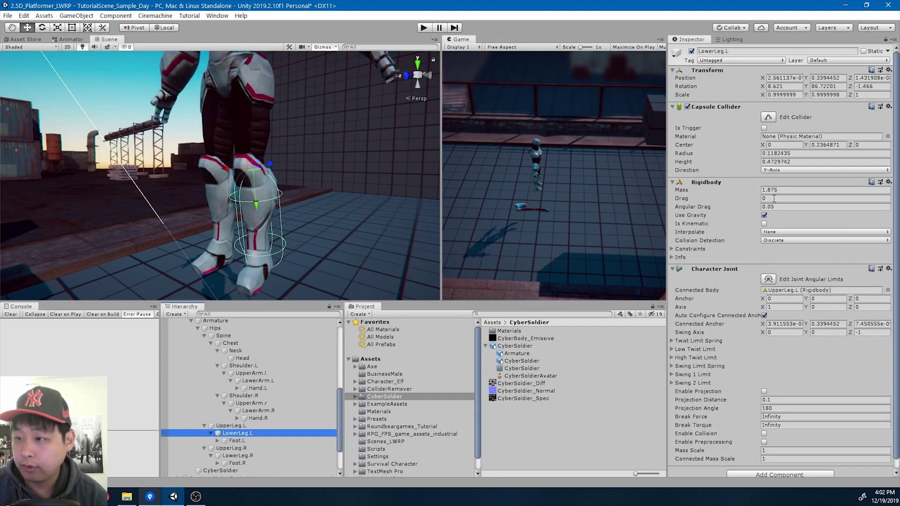
{"action": "left_click", "coordinate": [751, 157]}
{"action": "type", "text": "0.09"}
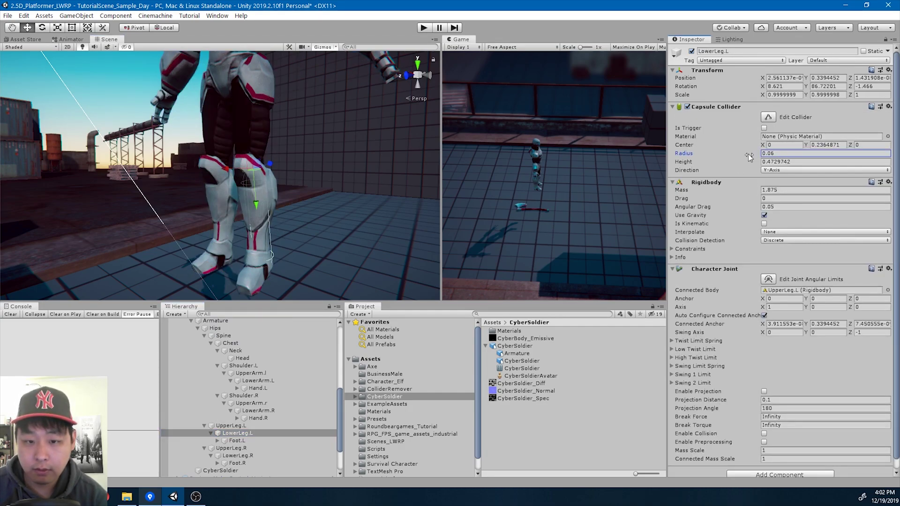
Set the height of LowerLeg.L's Capsule Collider to 0.26 and its Y center to 0.18.
{"action": "left_click", "coordinate": [755, 162]}
{"action": "type", "text": "0.23"}
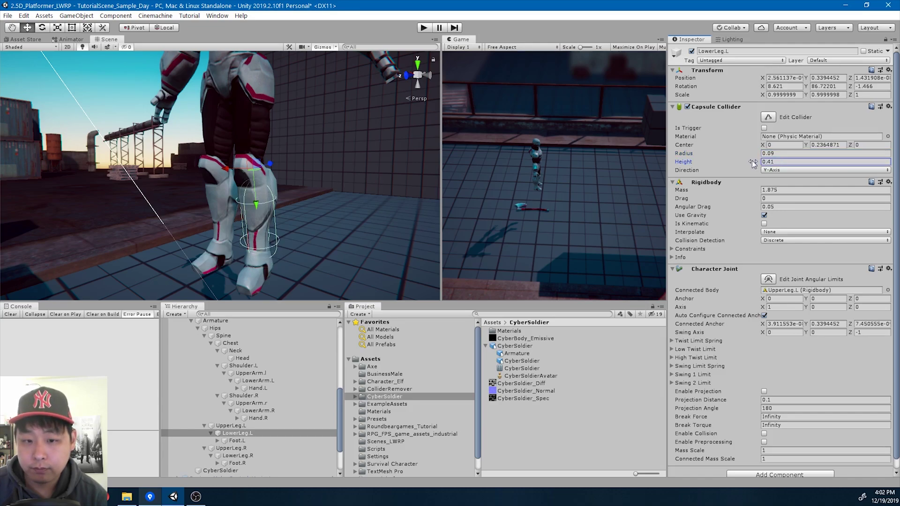
{"action": "key", "text": "BackSpace"}
{"action": "type", "text": "9"}
{"action": "key", "text": "BackSpace"}
{"action": "type", "text": "6"}
{"action": "left_click", "coordinate": [808, 145]}
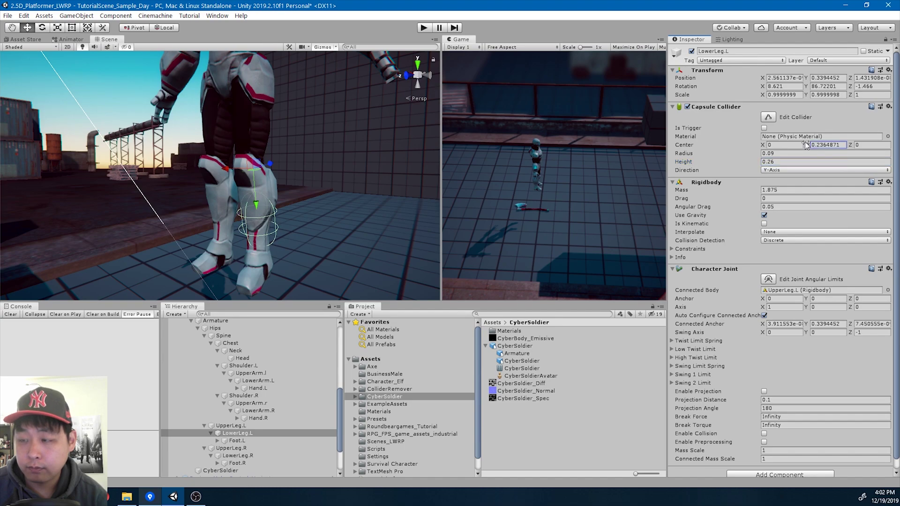
{"action": "type", "text": "0.21"}
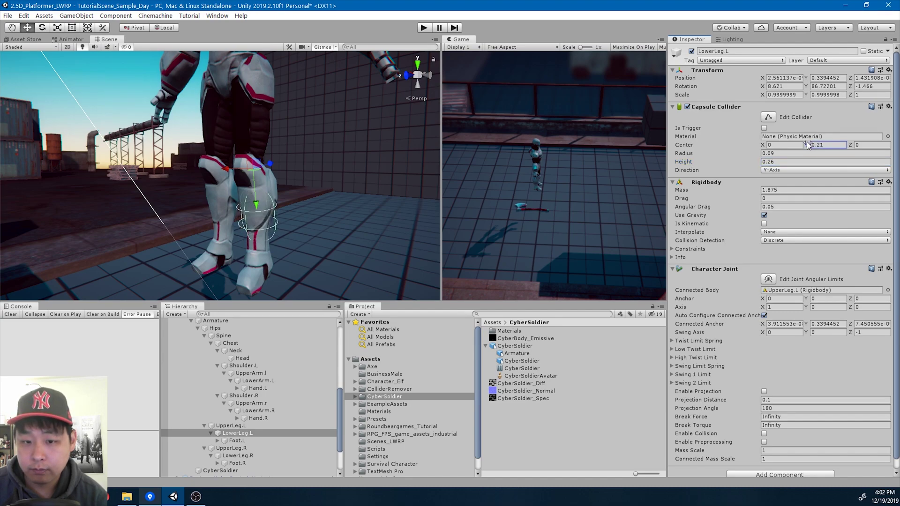
Add a Capsule Collider component to Foot.L.
{"action": "left_click", "coordinate": [254, 426]}
{"action": "mouse_move", "coordinate": [303, 196]}
{"action": "right_mouse_down"}
{"action": "mouse_move", "coordinate": [326, 217]}
{"action": "mouse_move", "coordinate": [303, 214]}
{"action": "right_mouse_up"}
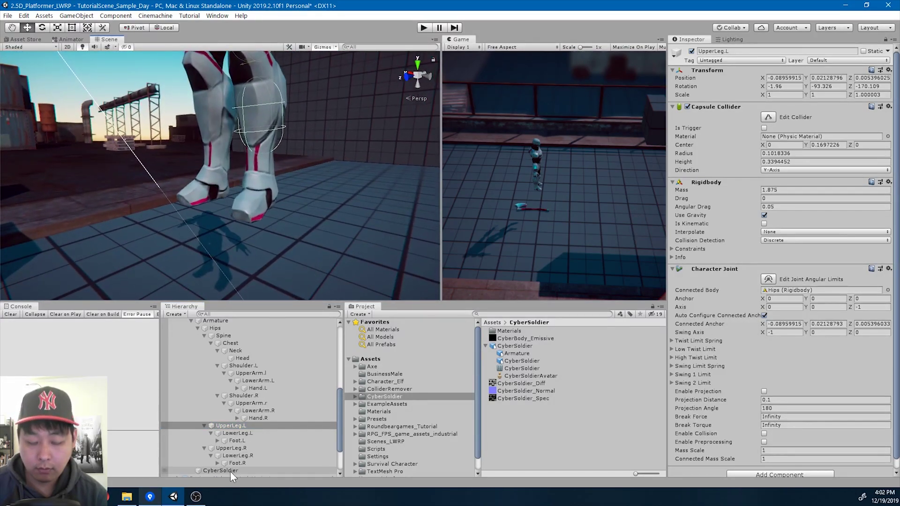
{"action": "left_click", "coordinate": [237, 440]}
{"action": "left_click", "coordinate": [753, 112]}
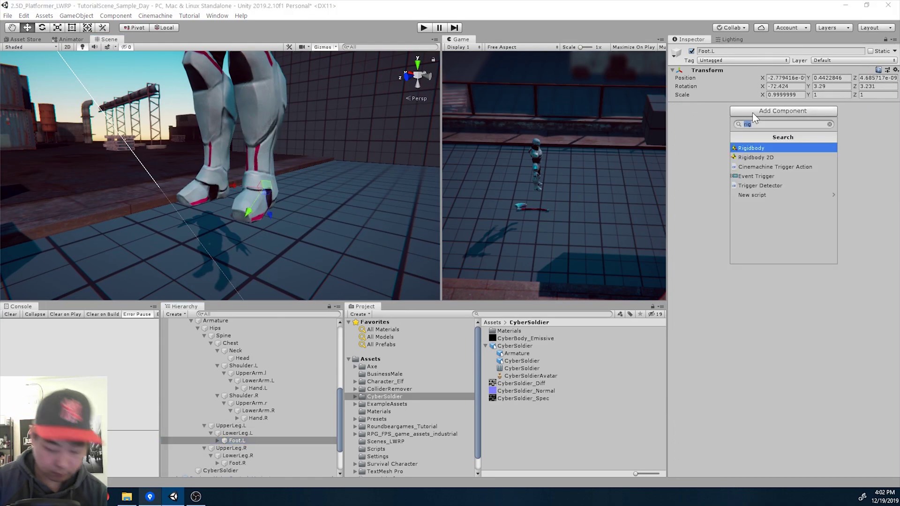
{"action": "type", "text": "capsule"}
{"action": "key", "text": "Return"}
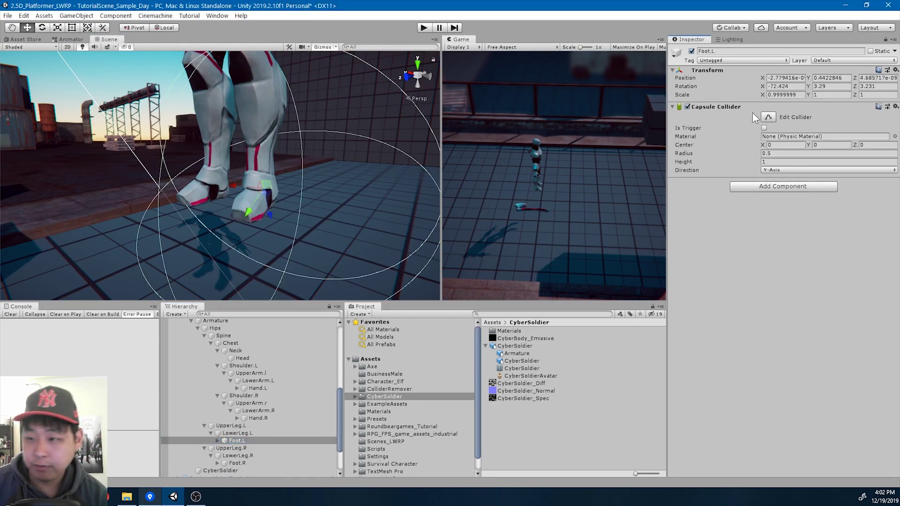
Fit Foot.L's Capsule Collider to the foot with a radius of 0.08, a height of 0.34 and a Y center of 0.06.
{"action": "left_click_drag", "start_coordinate": [754, 156], "coordinate": [741, 165]}
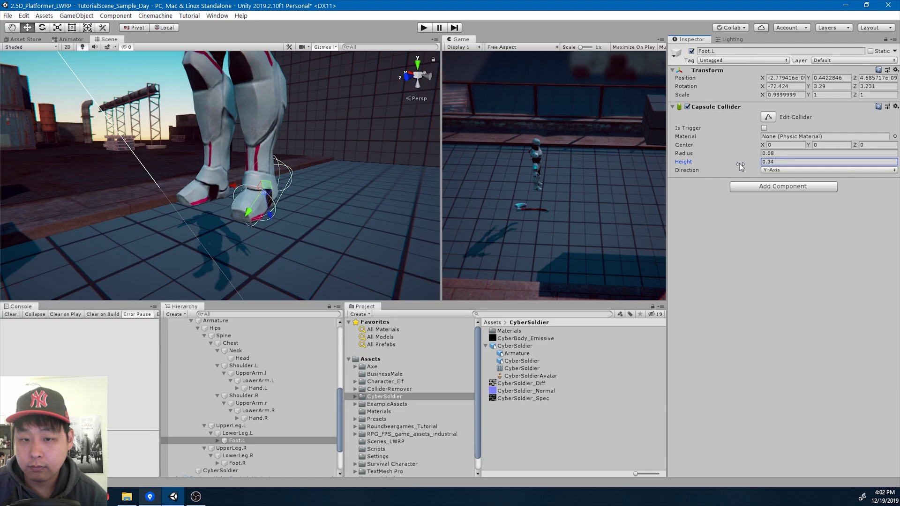
{"action": "left_click_drag", "start_coordinate": [305, 140], "coordinate": [267, 129], "text": "alt"}
{"action": "left_click_drag", "start_coordinate": [809, 143], "coordinate": [812, 145]}
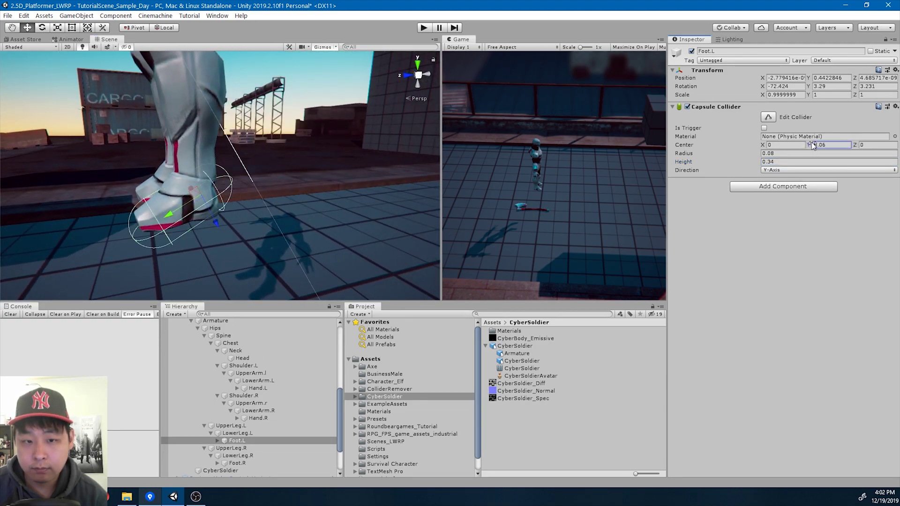
Add a Rigidbody component to Foot.L.
{"action": "left_click", "coordinate": [230, 425]}
{"action": "left_click_drag", "start_coordinate": [396, 201], "coordinate": [349, 197], "text": "alt"}
{"action": "scroll", "coordinate": [377, 199], "scroll_direction": "down", "scroll_amount": 3}
{"action": "left_click", "coordinate": [251, 440]}
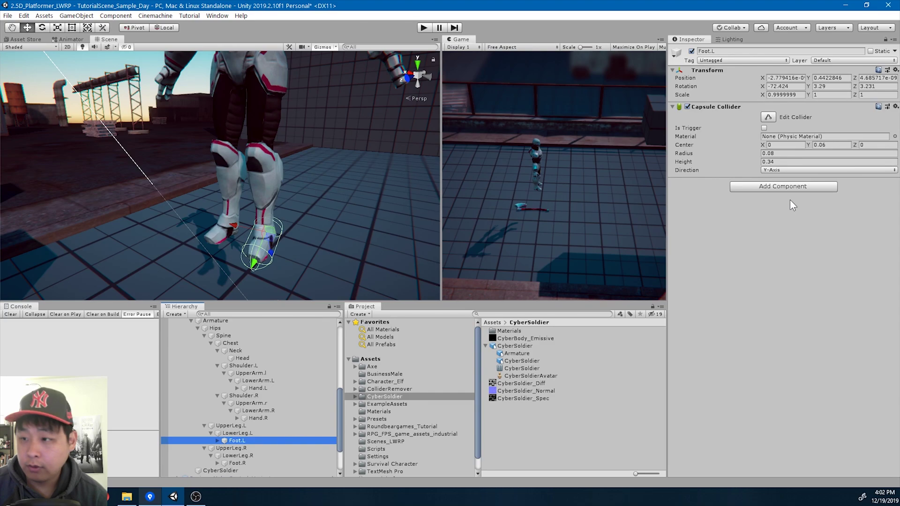
{"action": "left_click", "coordinate": [778, 186]}
{"action": "type", "text": "rigid"}
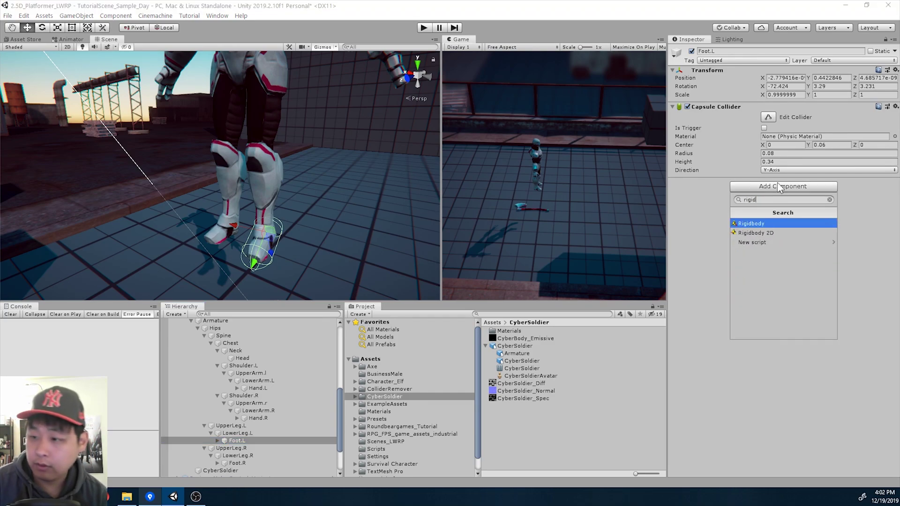
{"action": "key", "text": "Return"}
Copy LowerLeg.L's Character Joint and paste it onto Foot.L as a new component.
{"action": "left_click", "coordinate": [287, 433]}
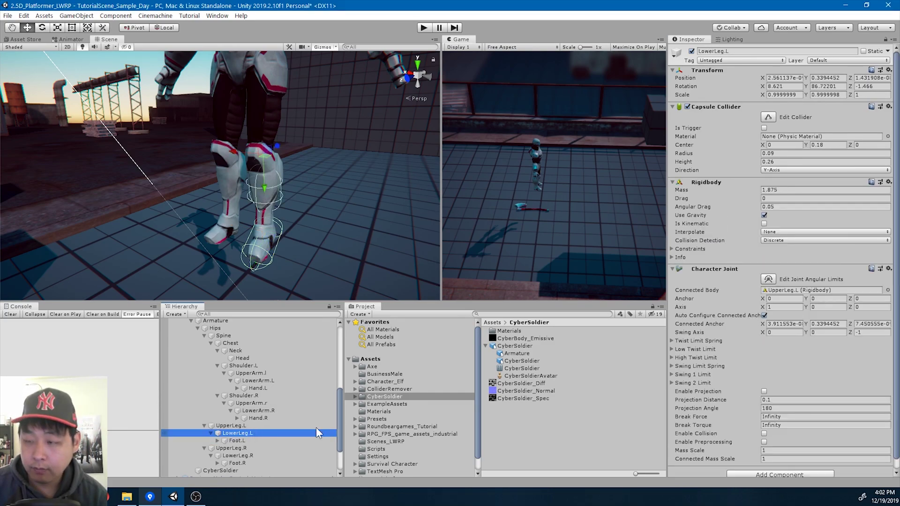
{"action": "right_click", "coordinate": [712, 269]}
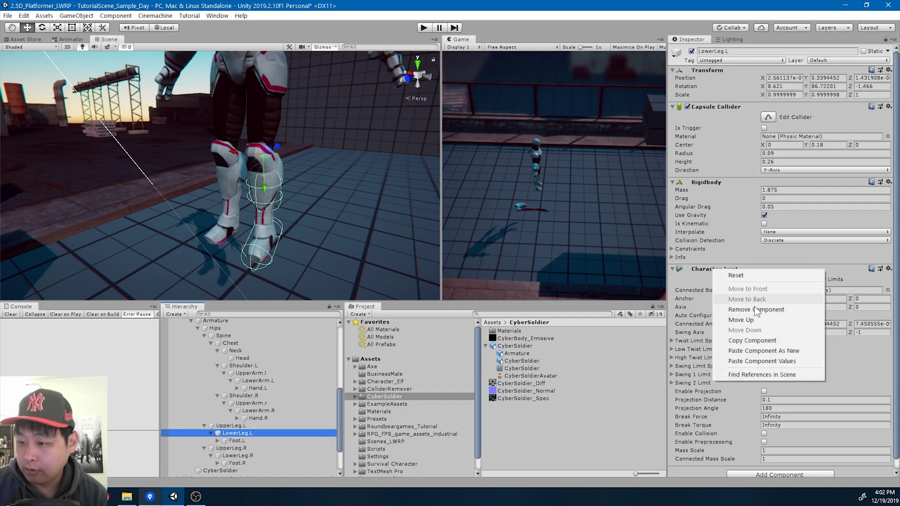
{"action": "left_click", "coordinate": [753, 340]}
{"action": "left_click", "coordinate": [257, 441]}
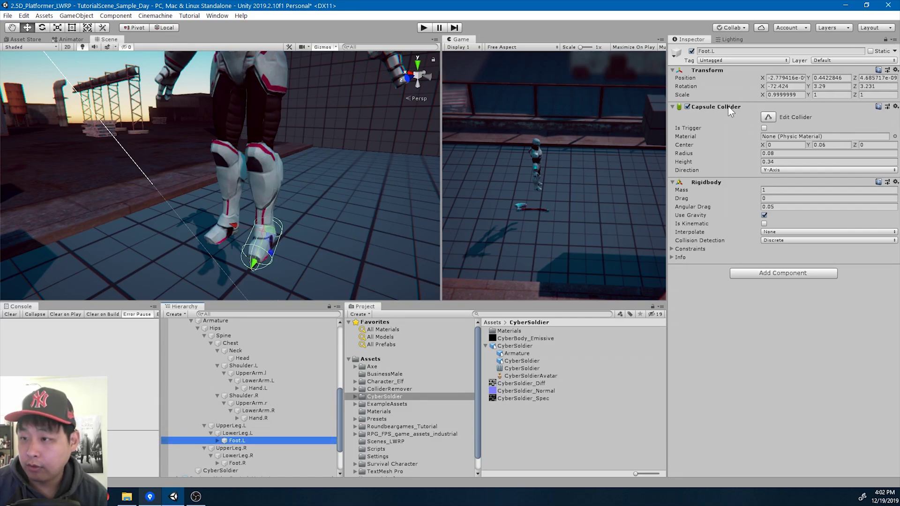
{"action": "right_click", "coordinate": [730, 111]}
{"action": "left_click", "coordinate": [806, 189]}
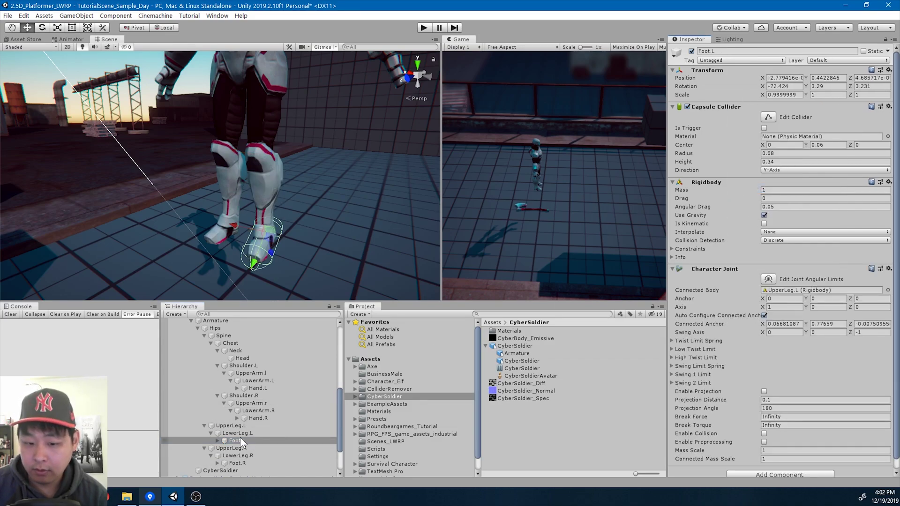
Set the Connected Body of Foot.L's Character Joint to LowerLeg.L.
{"action": "left_click_drag", "start_coordinate": [239, 432], "coordinate": [790, 295]}
{"action": "left_click_drag", "start_coordinate": [385, 235], "coordinate": [281, 263], "text": "alt"}
{"action": "left_click", "coordinate": [229, 425]}
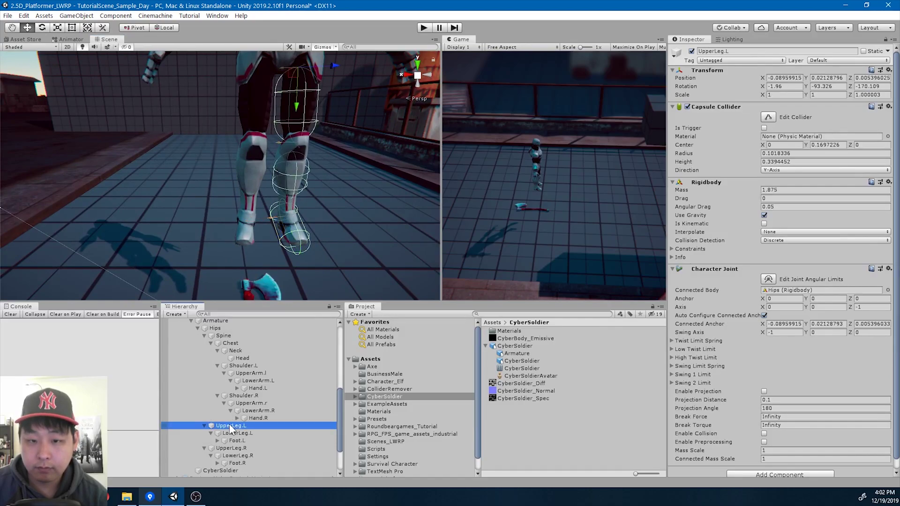
Copy Foot.L's Capsule Collider onto Foot.R as a new component and add a Rigidbody to Foot.R.
{"action": "left_click", "coordinate": [249, 441]}
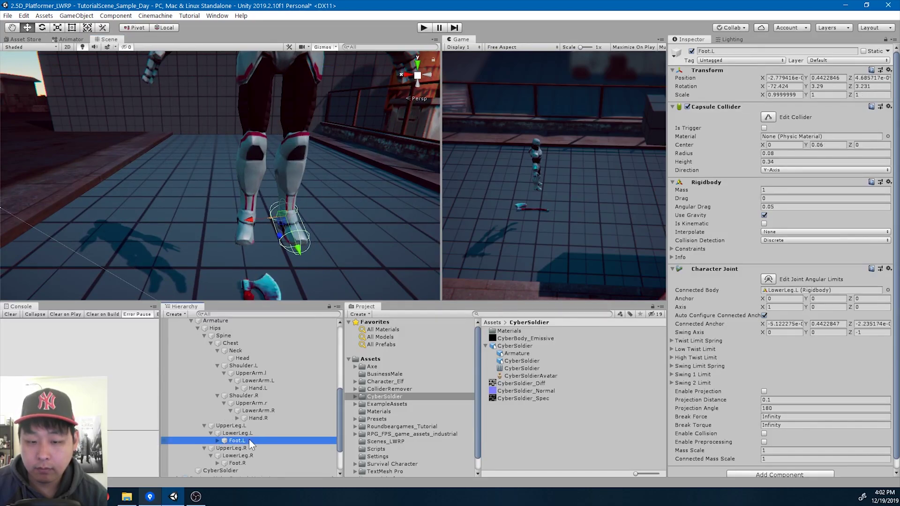
{"action": "right_click", "coordinate": [725, 109]}
{"action": "left_click", "coordinate": [764, 182]}
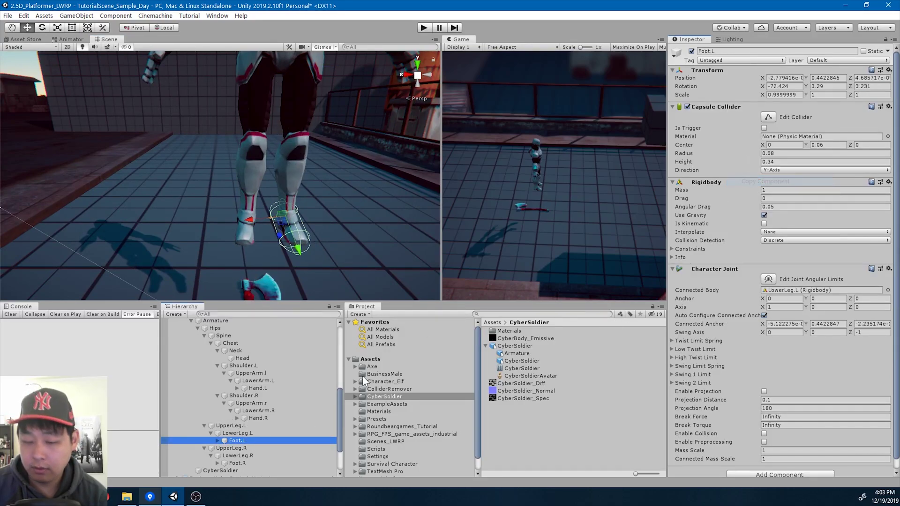
{"action": "left_click", "coordinate": [250, 464]}
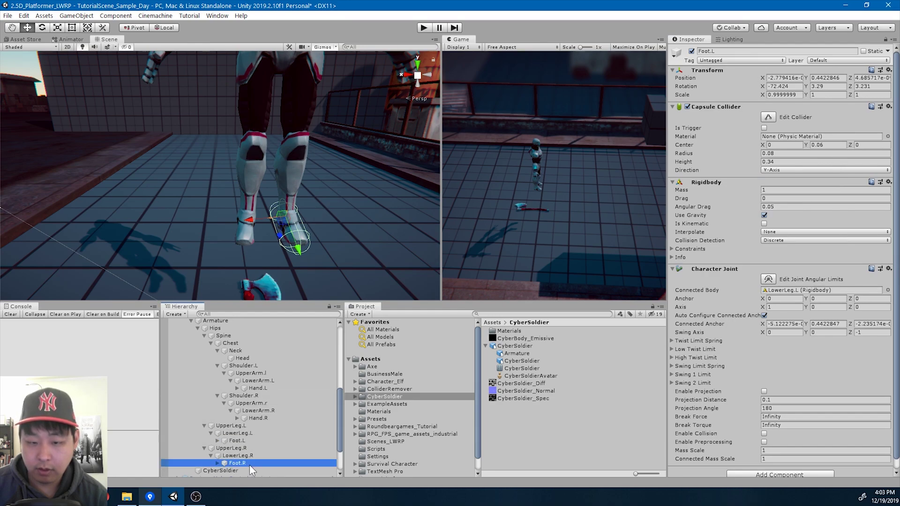
{"action": "right_click", "coordinate": [721, 72]}
{"action": "left_click", "coordinate": [775, 123]}
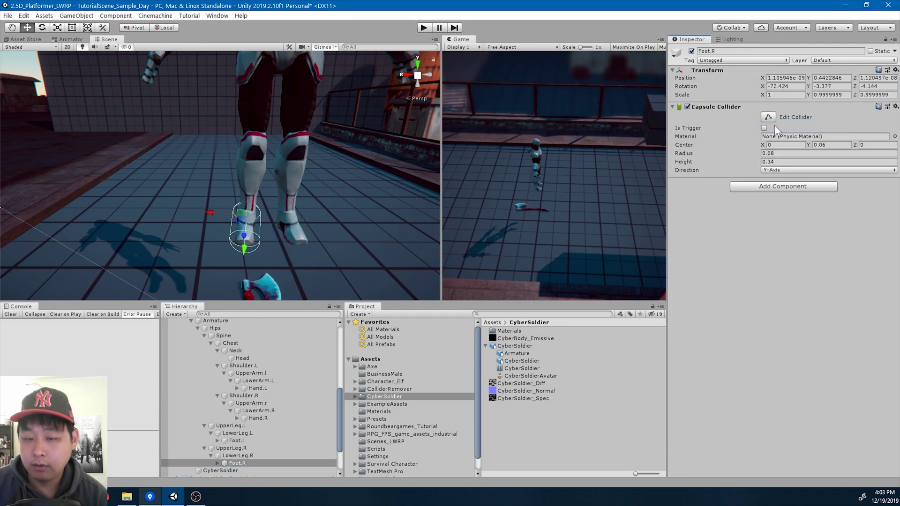
{"action": "left_click", "coordinate": [784, 186]}
{"action": "key", "text": "Return"}
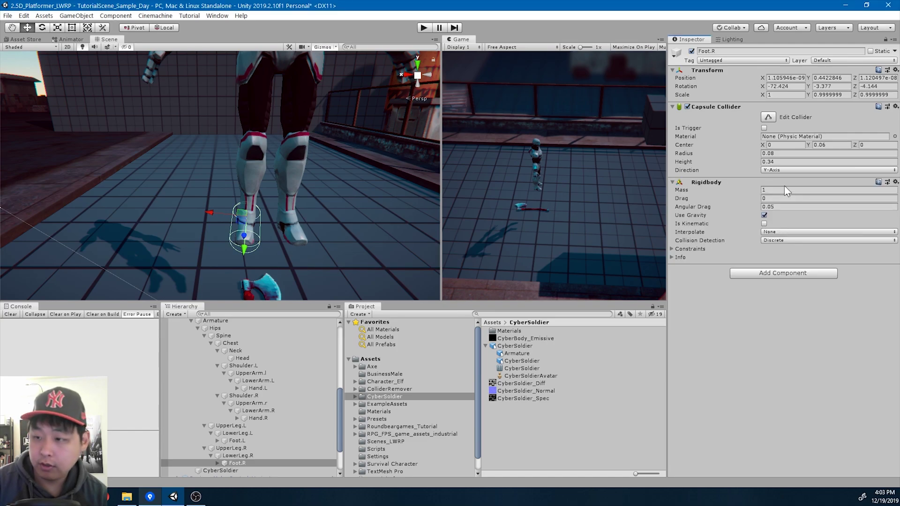
Copy LowerLeg.L's Capsule Collider and paste its values into LowerLeg.R's Capsule Collider.
{"action": "left_click", "coordinate": [241, 454]}
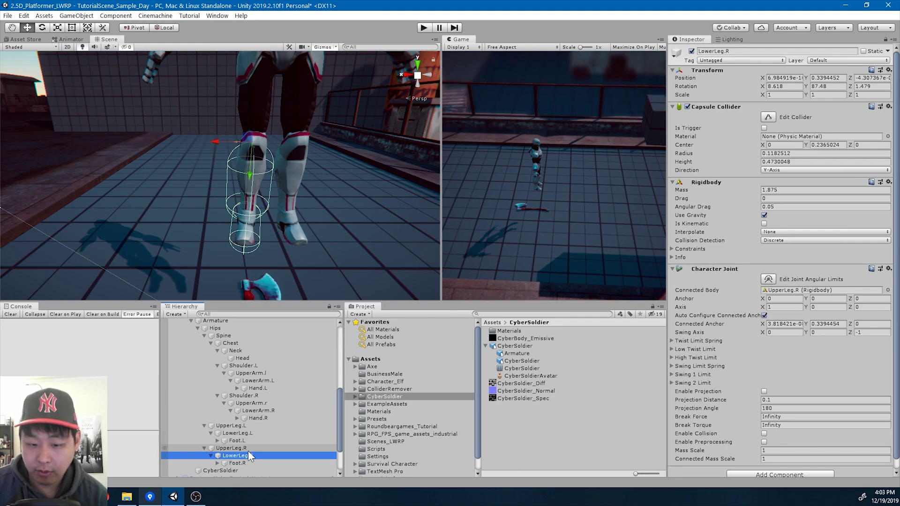
{"action": "left_click", "coordinate": [238, 433]}
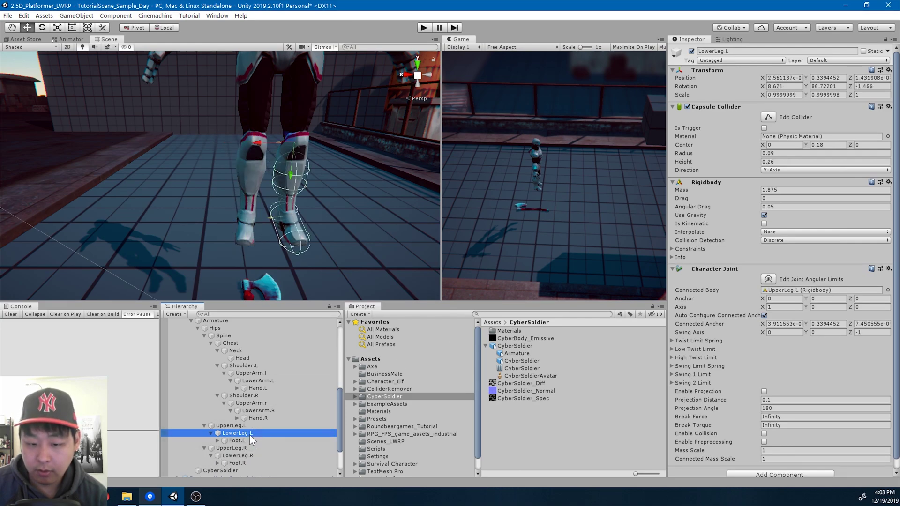
{"action": "right_click", "coordinate": [711, 107]}
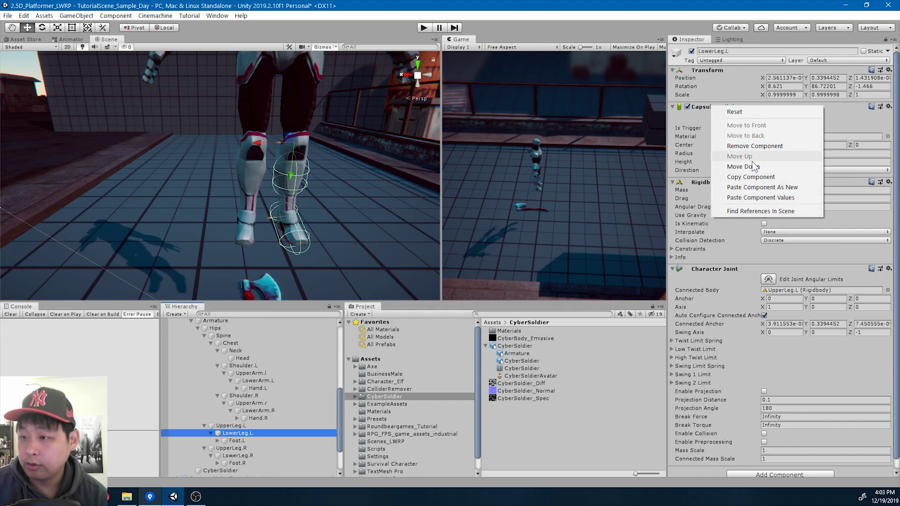
{"action": "left_click", "coordinate": [753, 177]}
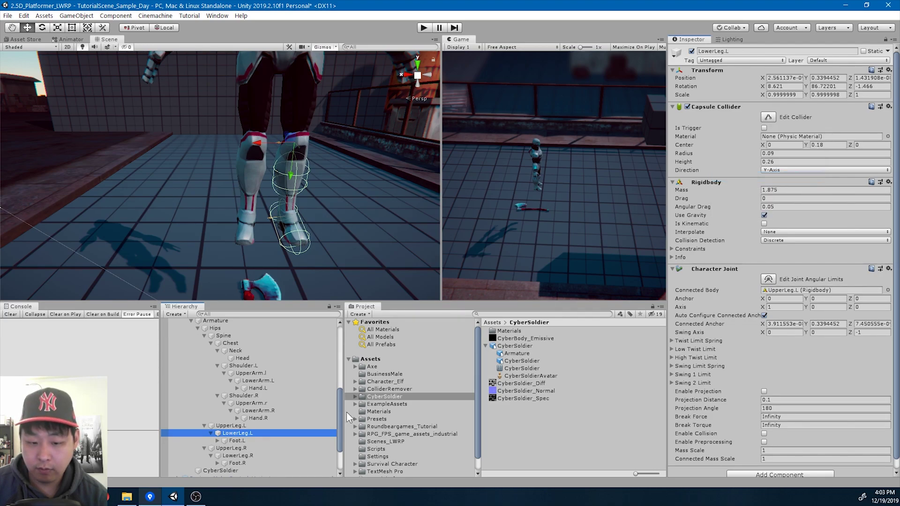
{"action": "left_click", "coordinate": [254, 454]}
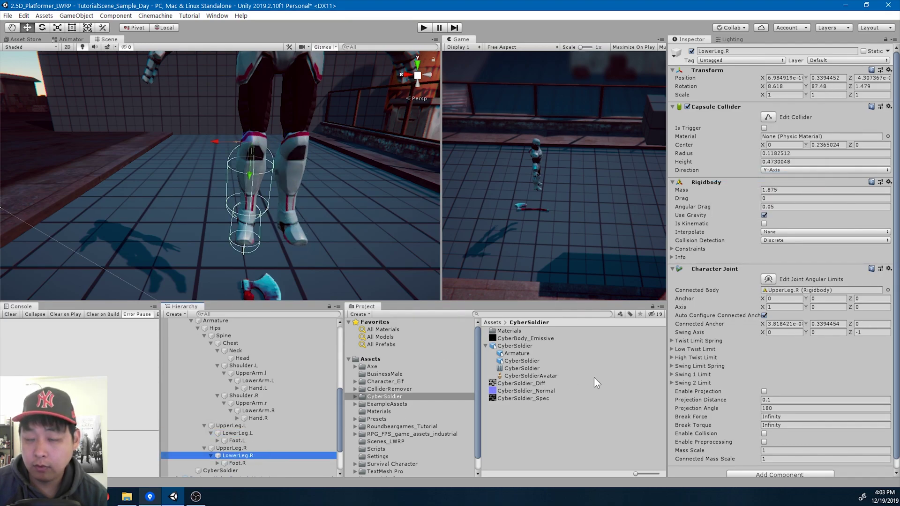
{"action": "right_click", "coordinate": [717, 108]}
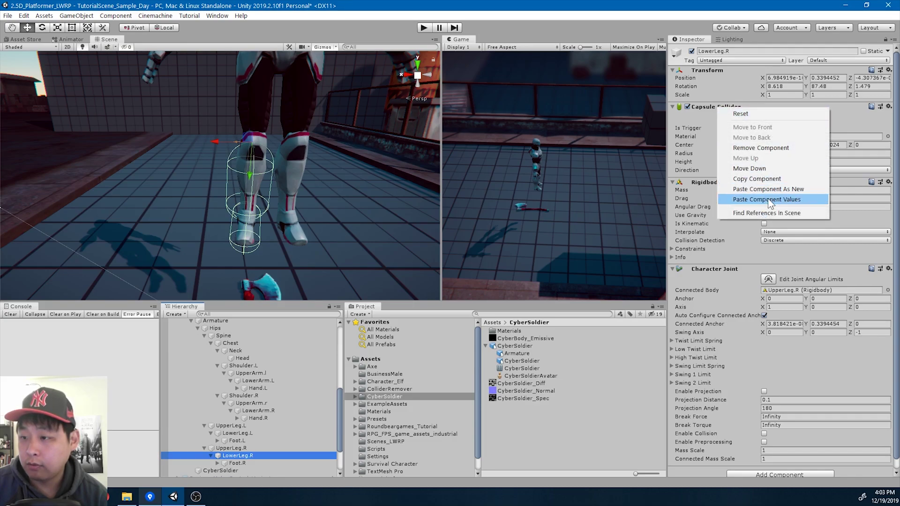
{"action": "left_click", "coordinate": [768, 199]}
Copy LowerLeg.R's Character Joint onto Foot.R as a new component and set its Connected Body to LowerLeg.R.
{"action": "right_click", "coordinate": [713, 268]}
{"action": "left_click", "coordinate": [756, 334]}
{"action": "left_click", "coordinate": [261, 463]}
{"action": "right_click", "coordinate": [708, 107]}
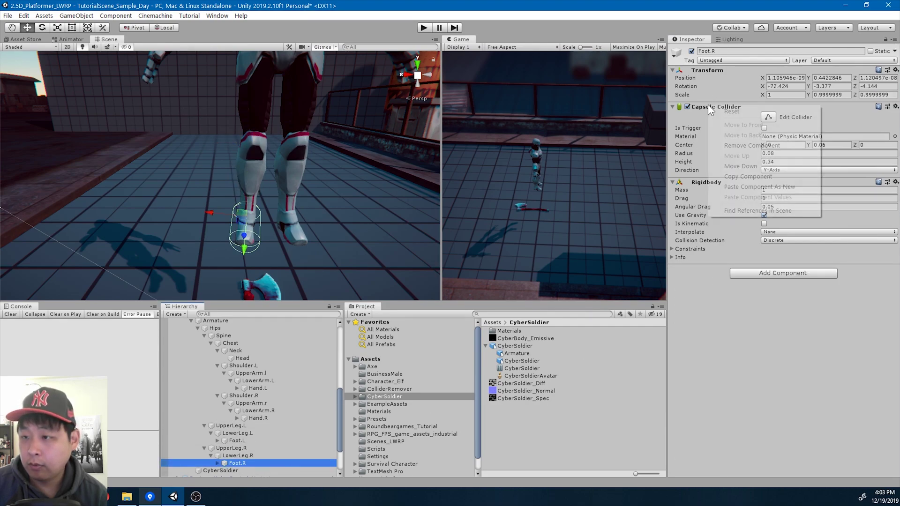
{"action": "left_click", "coordinate": [773, 187]}
{"action": "left_click_drag", "start_coordinate": [253, 456], "coordinate": [722, 343]}
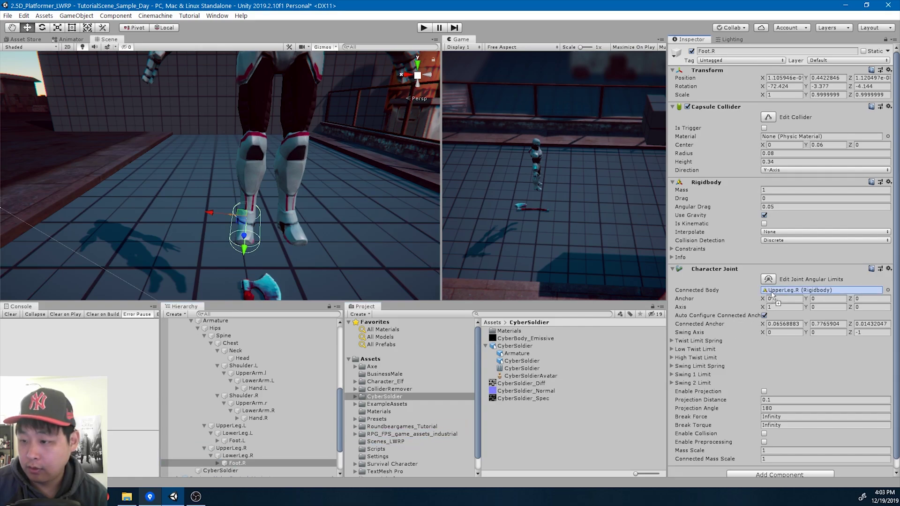
{"action": "left_click_drag", "start_coordinate": [776, 294], "coordinate": [776, 294]}
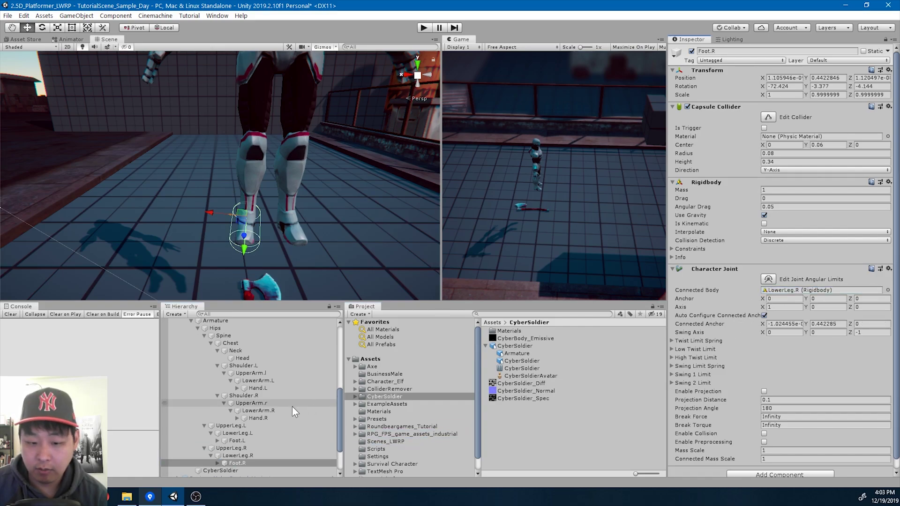
Assign the CyberSoldier model as the Skinned Mesh Animator in CyberSoldier 2's Character Control script.
{"action": "scroll", "coordinate": [285, 404], "scroll_direction": "up", "scroll_amount": 3}
{"action": "scroll", "coordinate": [286, 404], "scroll_direction": "up", "scroll_amount": 3}
{"action": "left_click", "coordinate": [223, 369]}
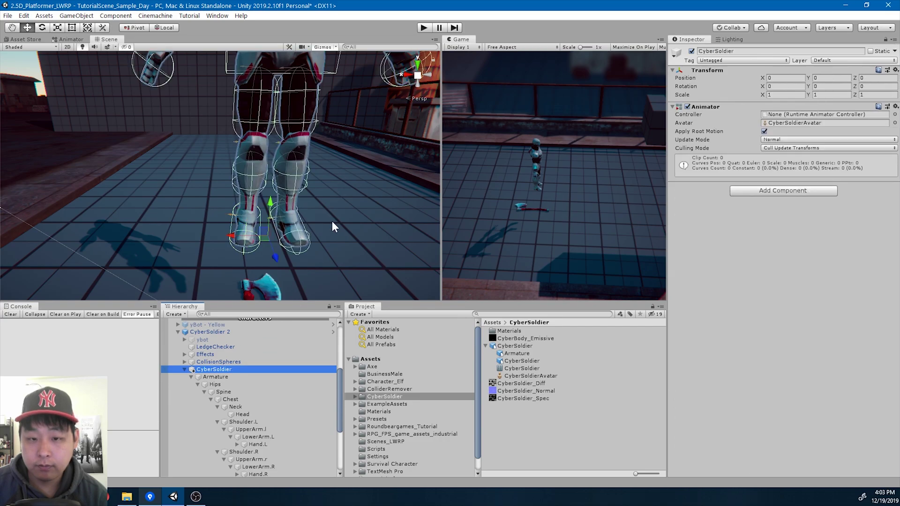
{"action": "key", "text": "f"}
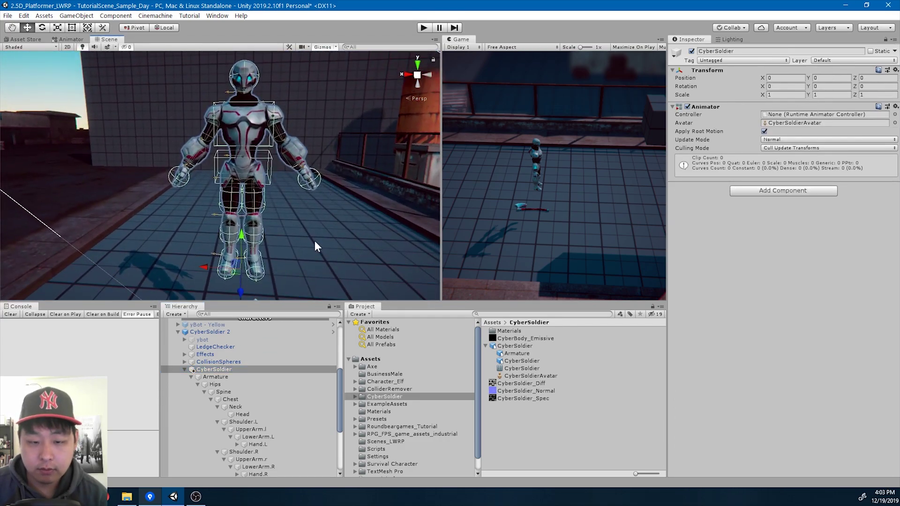
{"action": "left_click", "coordinate": [211, 332]}
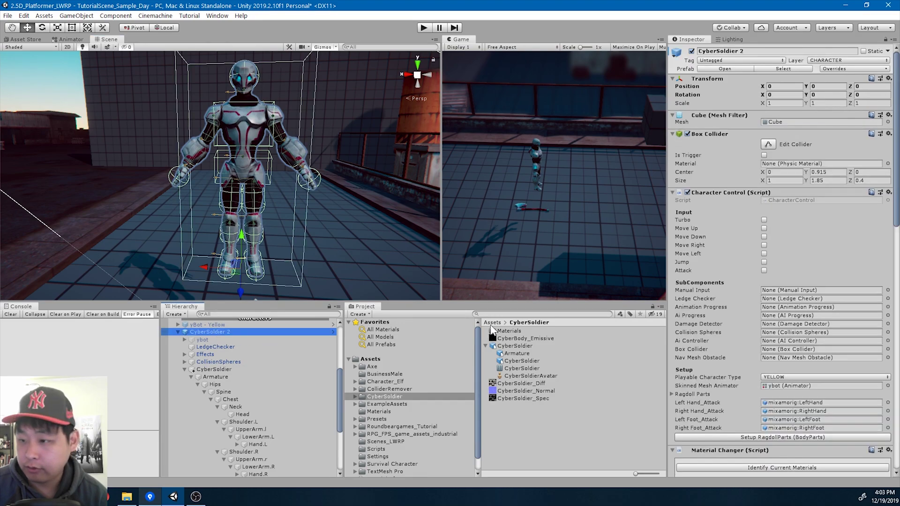
{"action": "scroll", "coordinate": [709, 292], "scroll_direction": "down", "scroll_amount": 3}
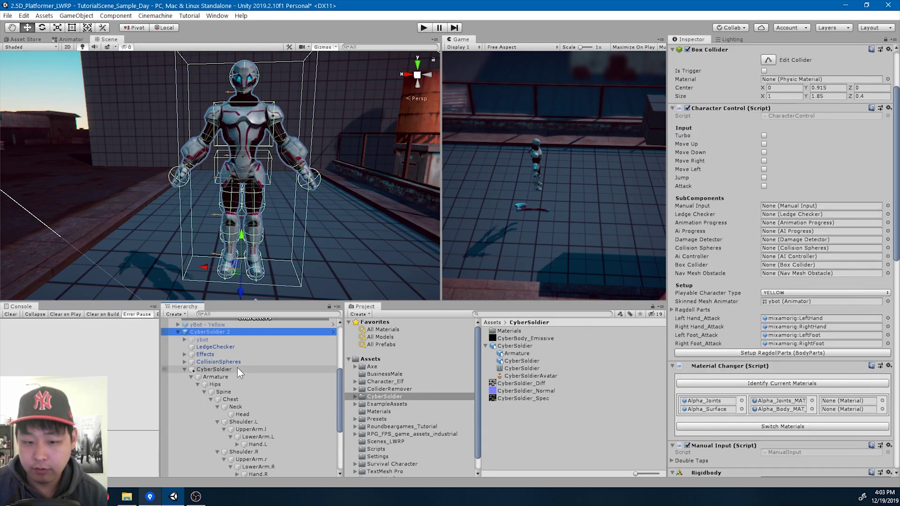
{"action": "left_click", "coordinate": [218, 370]}
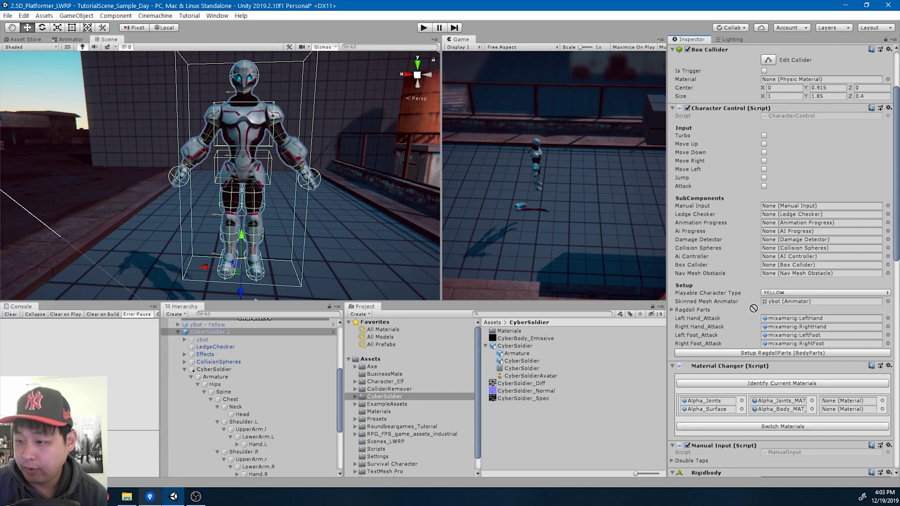
Expand CyberSoldier 2's Ragdoll Parts list and run Setup RagdollParts (BodyParts) to fill it.
{"action": "left_click", "coordinate": [674, 309]}
{"action": "scroll", "coordinate": [756, 316], "scroll_direction": "down", "scroll_amount": 6}
{"action": "left_click", "coordinate": [750, 319]}
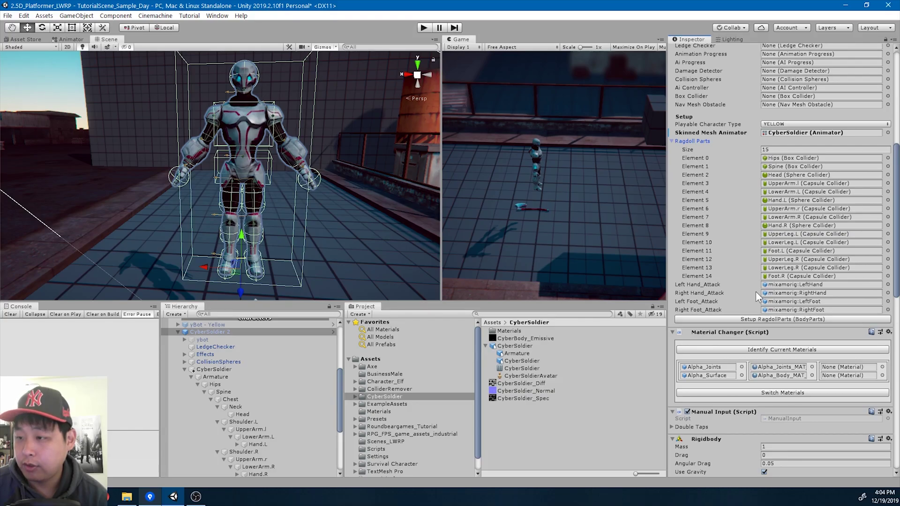
Check which body part each of the first Ragdoll Parts entries refers to, from Hips to Hand.L, and inspect Hand.L.
{"action": "left_click", "coordinate": [797, 159]}
{"action": "left_click", "coordinate": [796, 167]}
{"action": "left_click", "coordinate": [794, 175]}
{"action": "left_click", "coordinate": [792, 184]}
{"action": "left_click", "coordinate": [790, 191]}
{"action": "left_click", "coordinate": [790, 200]}
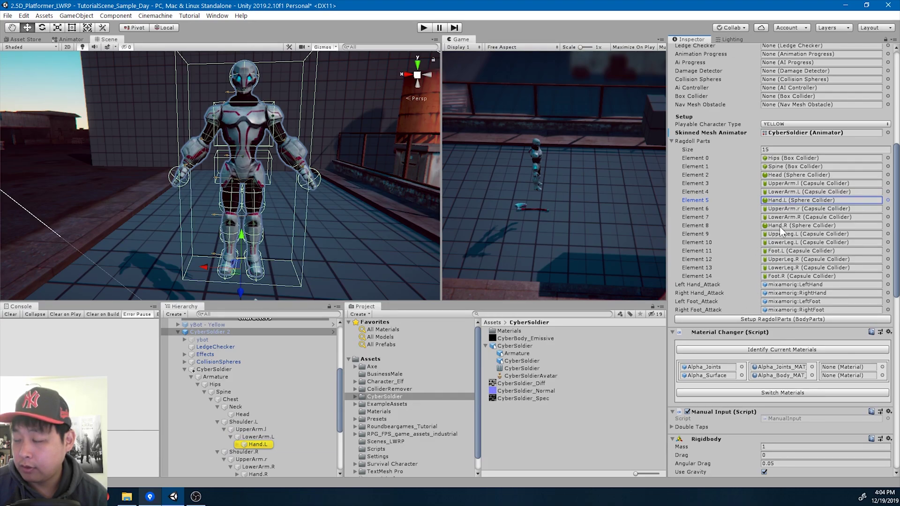
{"action": "double_click", "coordinate": [259, 443]}
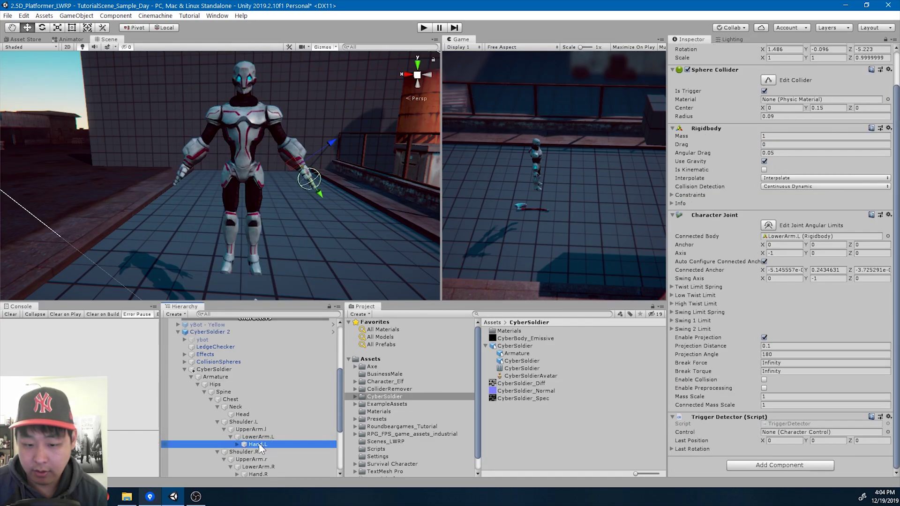
{"action": "left_click", "coordinate": [212, 332]}
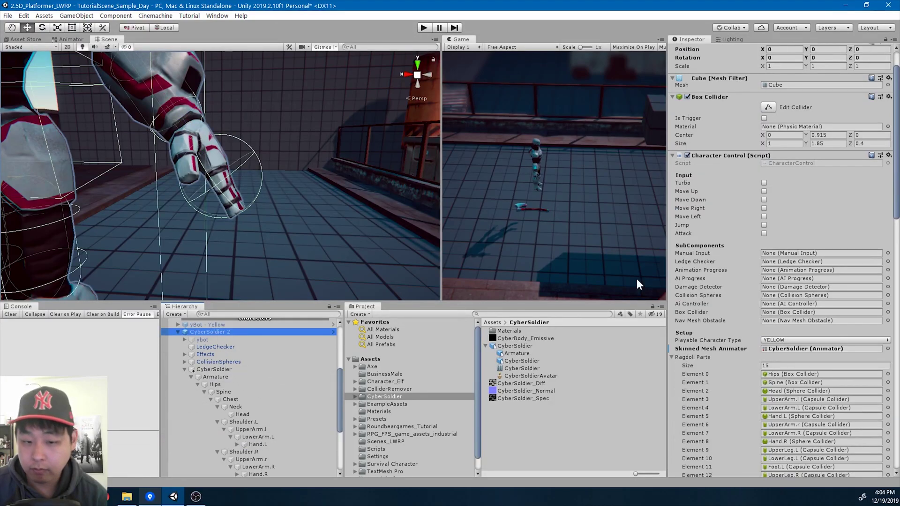
Assign Hand.L as CyberSoldier 2's Left Hand_Attack and Hand.R as its Right Hand_Attack.
{"action": "scroll", "coordinate": [772, 242], "scroll_direction": "down", "scroll_amount": 5}
{"action": "scroll", "coordinate": [280, 229], "scroll_direction": "down", "scroll_amount": 3}
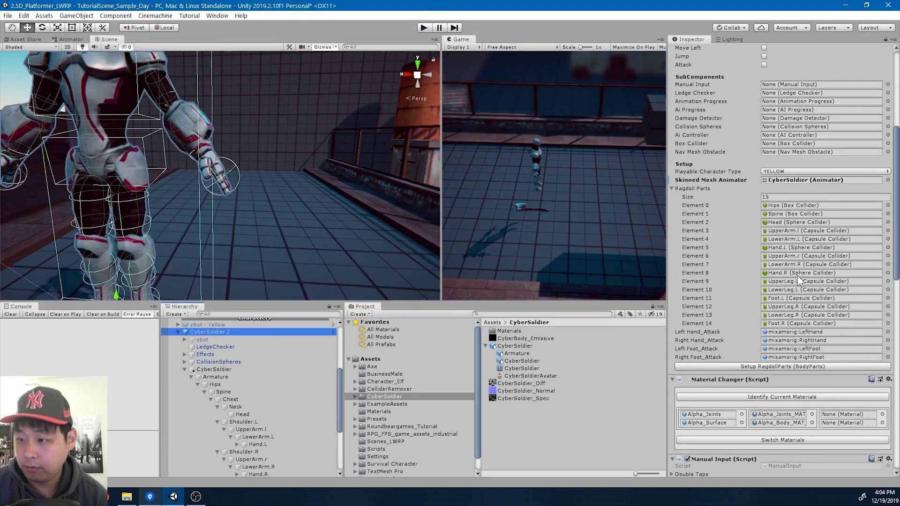
{"action": "left_click", "coordinate": [787, 249]}
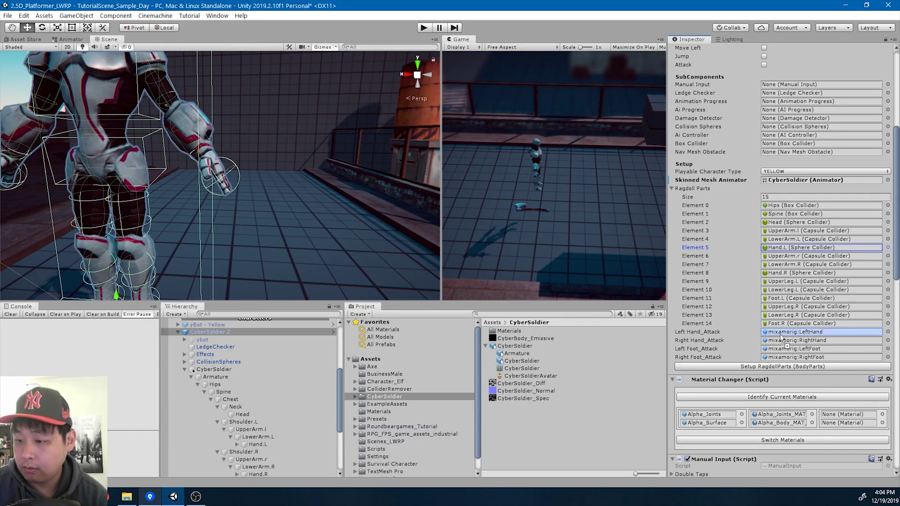
{"action": "left_click_drag", "start_coordinate": [781, 336], "coordinate": [781, 334]}
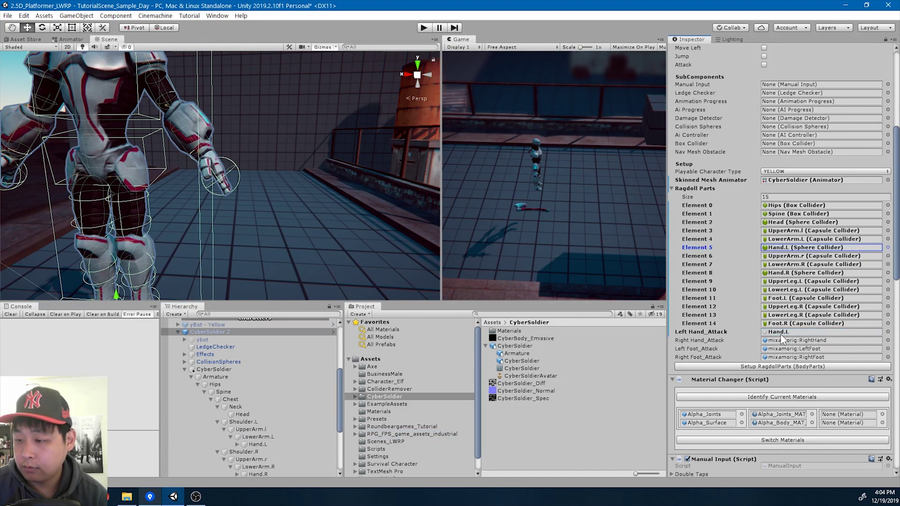
{"action": "left_click", "coordinate": [787, 273]}
{"action": "scroll", "coordinate": [277, 425], "scroll_direction": "down", "scroll_amount": 2}
{"action": "left_click", "coordinate": [260, 446]}
{"action": "left_click_drag", "start_coordinate": [356, 436], "coordinate": [745, 344]}
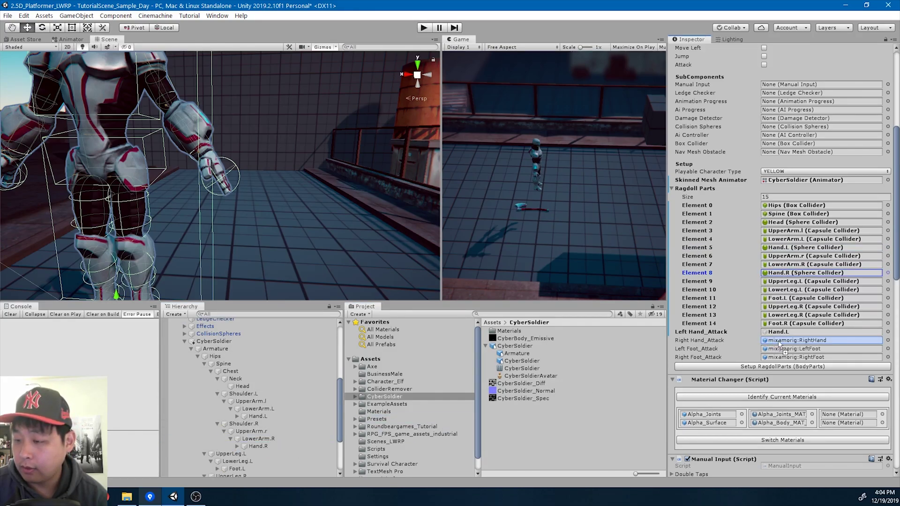
Assign Foot.L as CyberSoldier 2's Left Foot_Attack and Foot.R as its Right Foot_Attack.
{"action": "scroll", "coordinate": [200, 393], "scroll_direction": "down", "scroll_amount": 2}
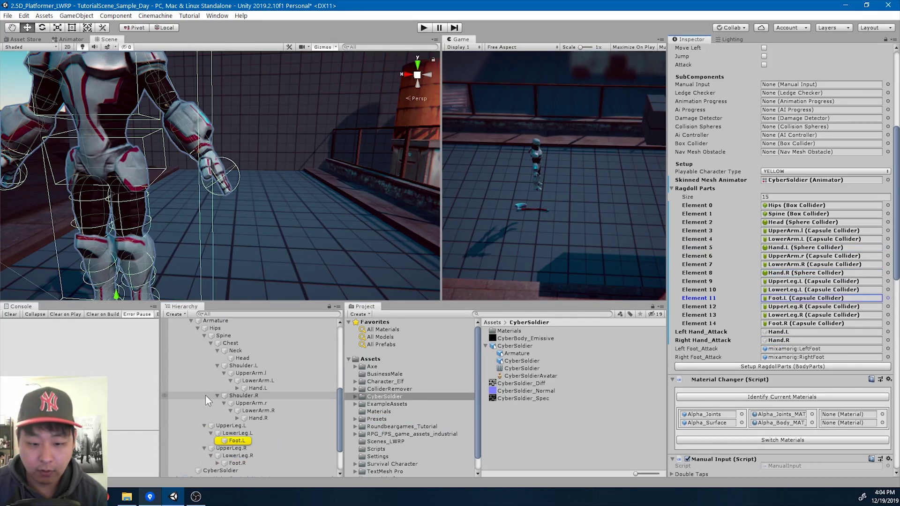
{"action": "left_click_drag", "start_coordinate": [235, 441], "coordinate": [730, 375]}
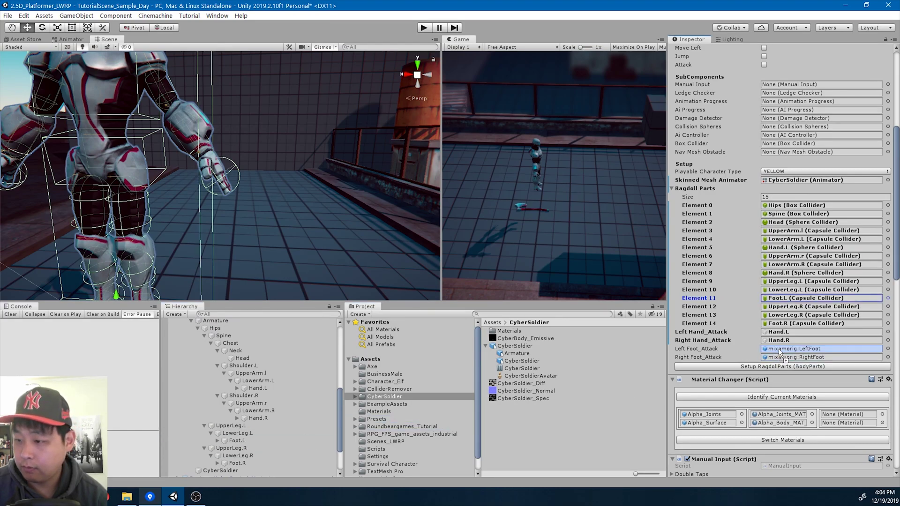
{"action": "left_click_drag", "start_coordinate": [238, 464], "coordinate": [751, 382]}
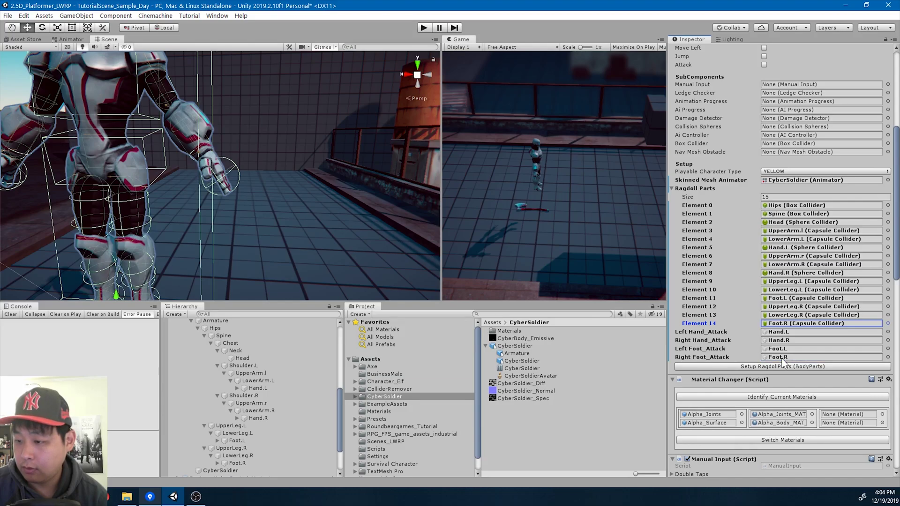
Run Identify Current Materials in CyberSoldier 2's Material Changer and frame the whole character in the scene.
{"action": "left_click", "coordinate": [778, 397]}
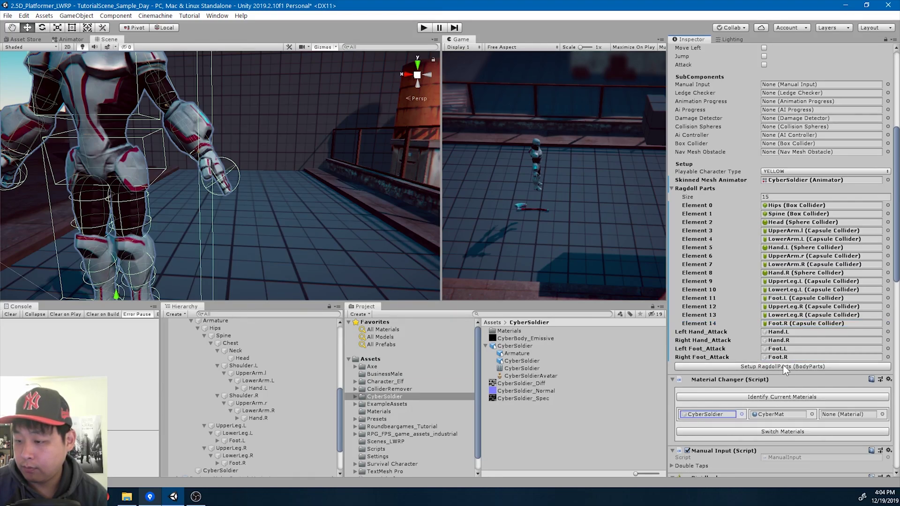
{"action": "scroll", "coordinate": [863, 328], "scroll_direction": "down", "scroll_amount": 4}
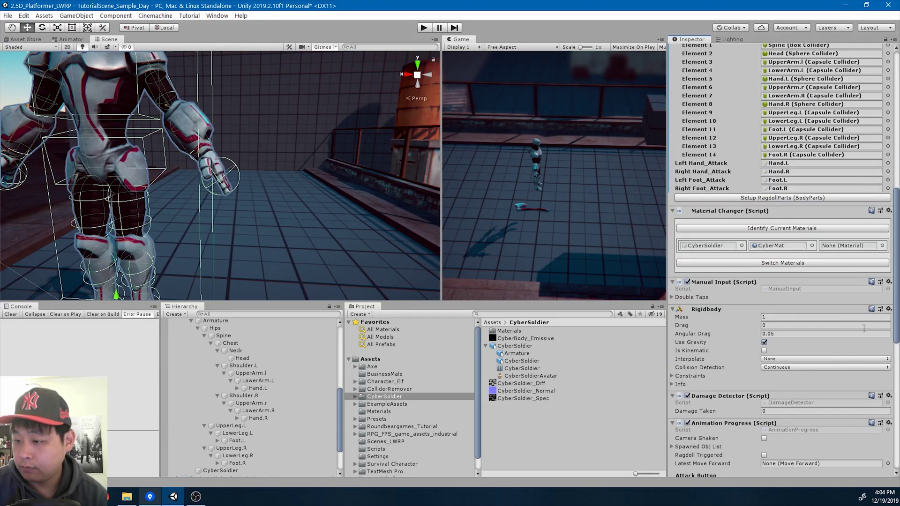
{"action": "scroll", "coordinate": [797, 247], "scroll_direction": "up", "scroll_amount": 9}
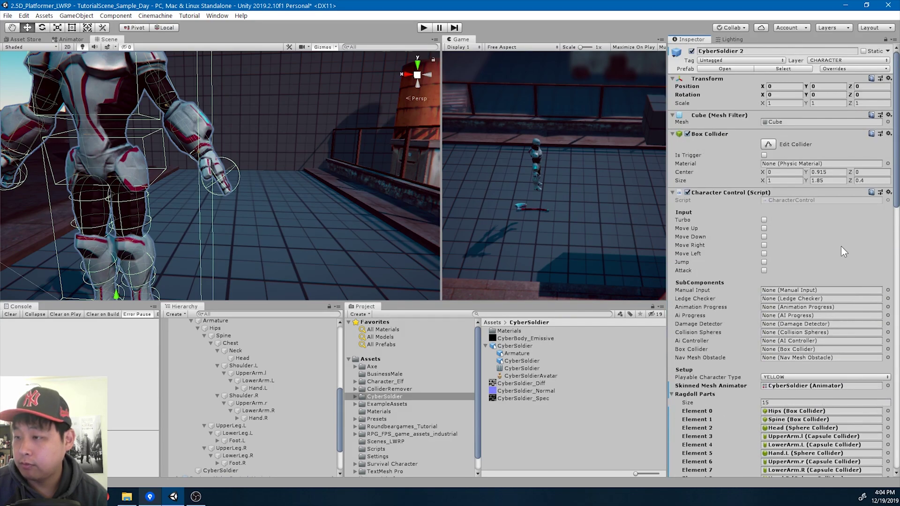
{"action": "left_click_drag", "start_coordinate": [356, 197], "coordinate": [271, 195], "text": "alt"}
{"action": "key", "text": "f"}
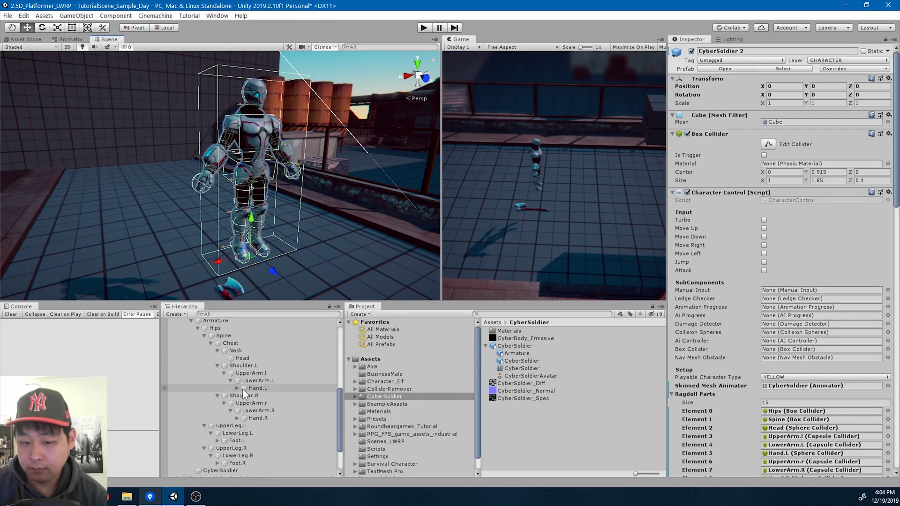
Set the CyberSoldier child's Animator culling mode to Always Animate and turn off Apply Root Motion.
{"action": "scroll", "coordinate": [249, 385], "scroll_direction": "up", "scroll_amount": 2}
{"action": "left_click", "coordinate": [185, 339]}
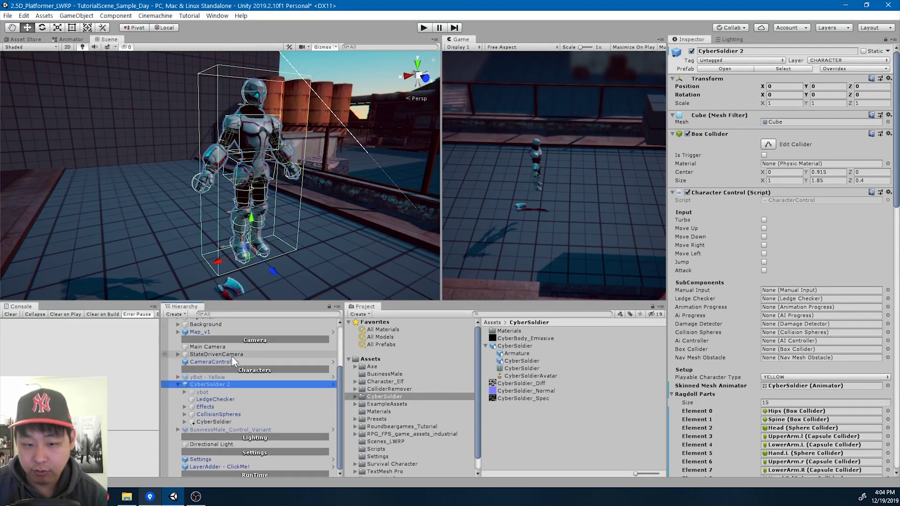
{"action": "left_click", "coordinate": [222, 422]}
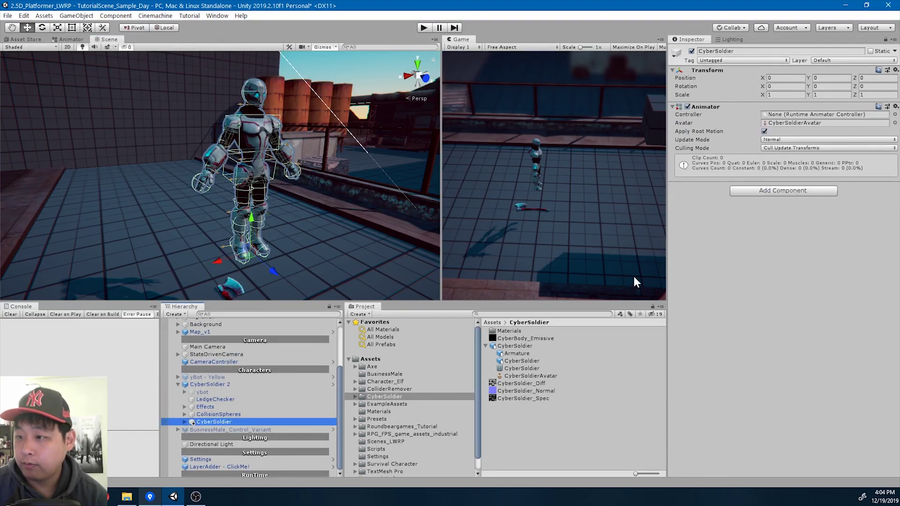
{"action": "left_click", "coordinate": [799, 148]}
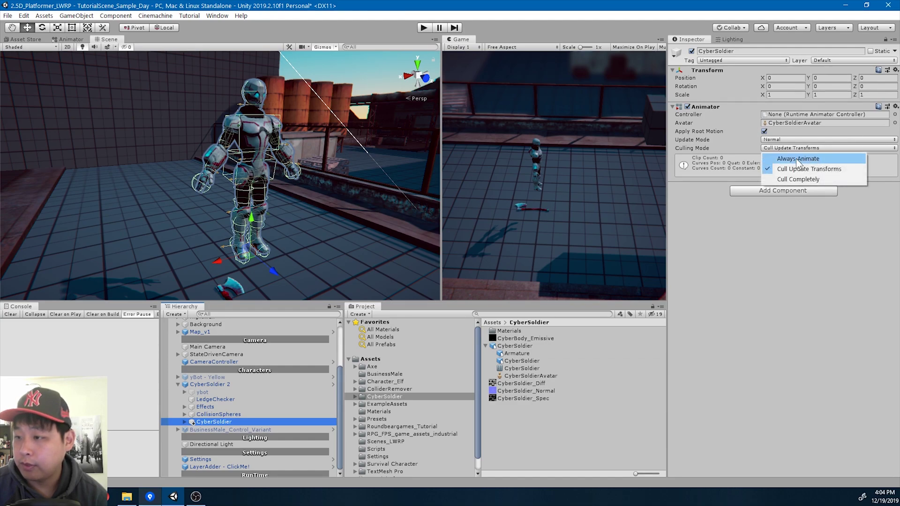
{"action": "left_click", "coordinate": [796, 158]}
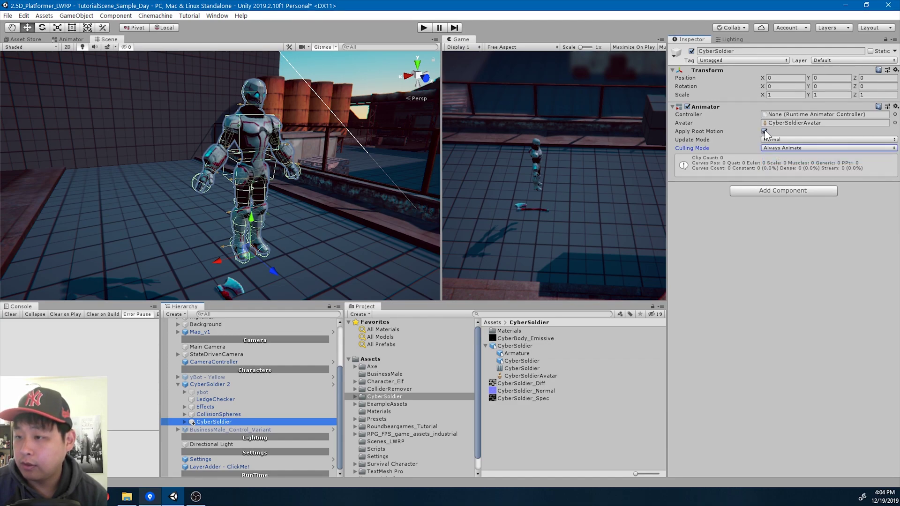
{"action": "left_click", "coordinate": [764, 131]}
Assign DefaultPlayer as the controller of CyberSoldier's Animator and locate that controller asset in the project.
{"action": "left_click", "coordinate": [780, 122]}
{"action": "left_click", "coordinate": [895, 115]}
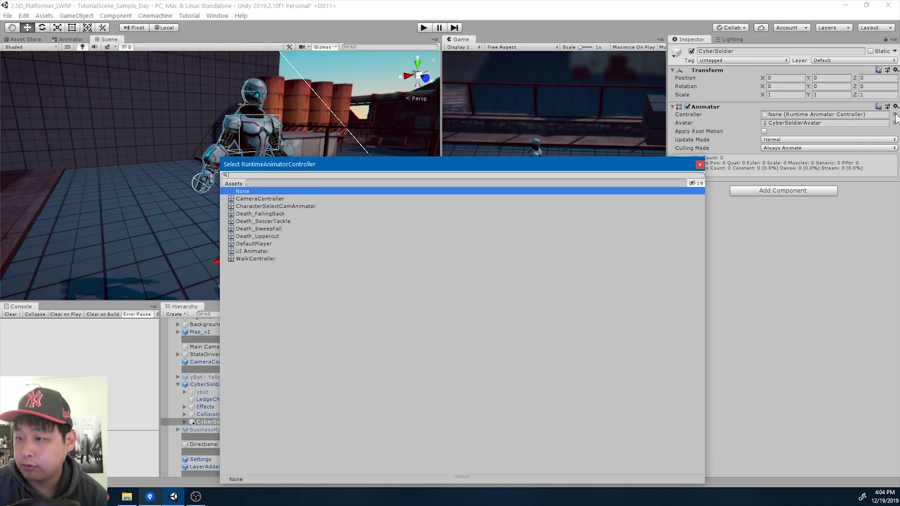
{"action": "type", "text": "default"}
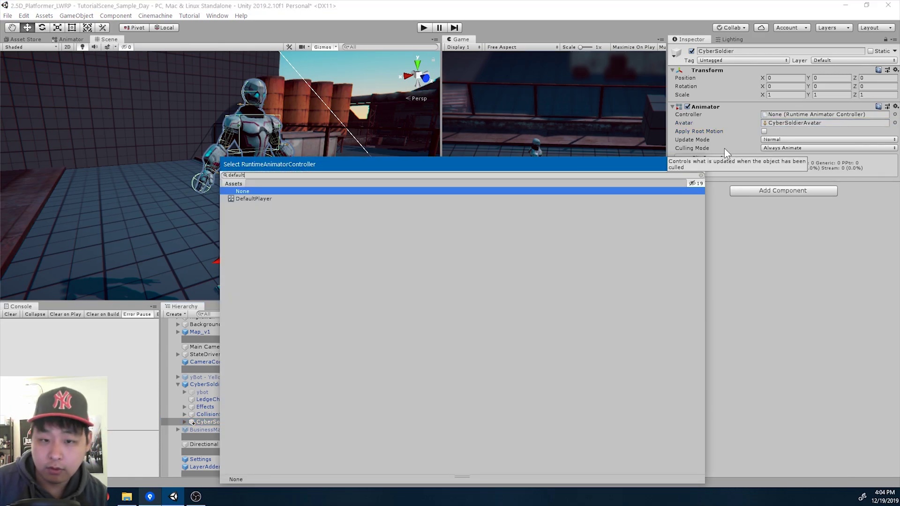
{"action": "key", "text": "Down"}
{"action": "key", "text": "Return"}
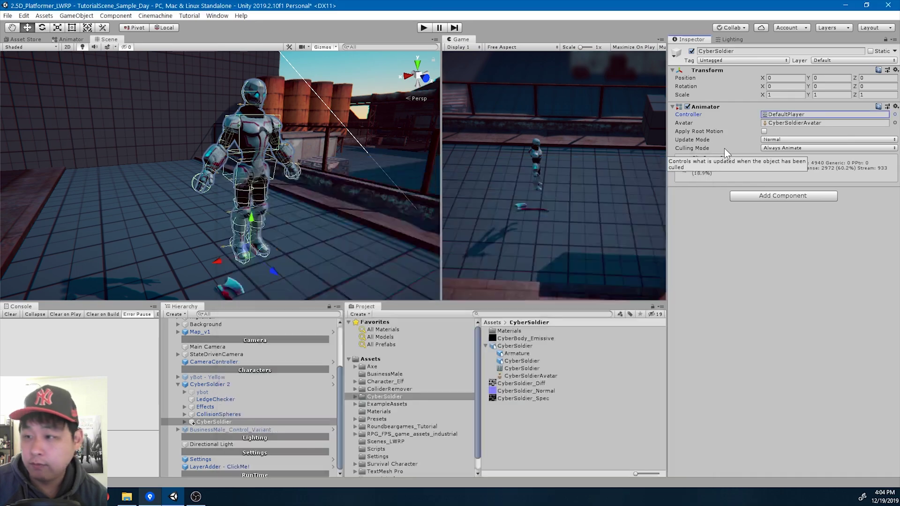
{"action": "left_click", "coordinate": [783, 114]}
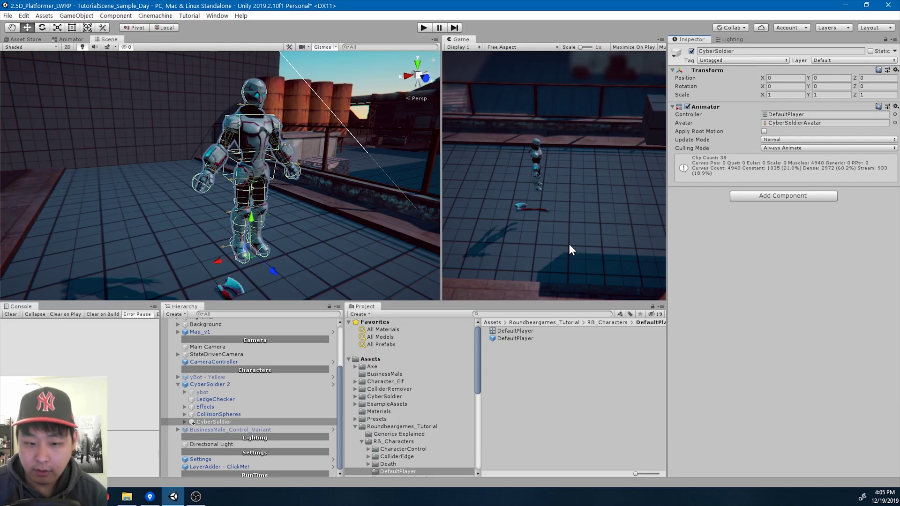
Apply all of CyberSoldier 2's prefab overrides.
{"action": "left_click", "coordinate": [234, 383]}
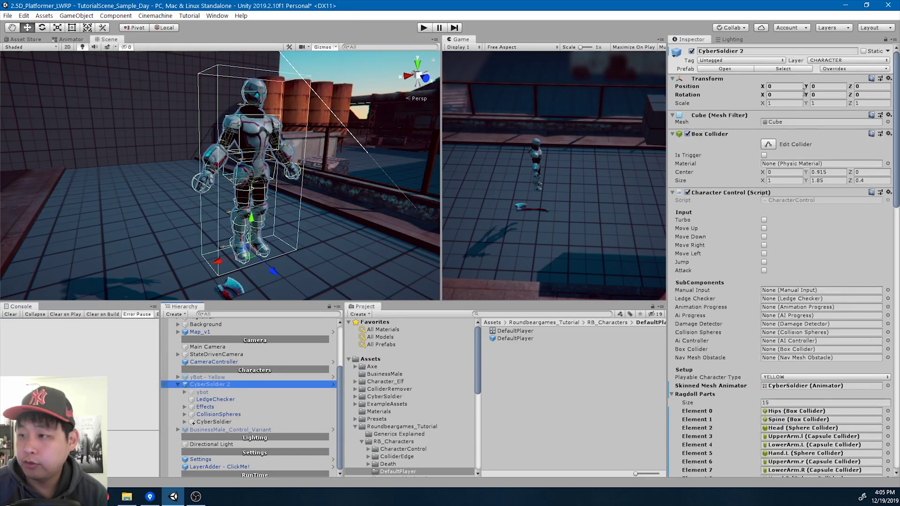
{"action": "left_click", "coordinate": [834, 69]}
{"action": "left_click", "coordinate": [861, 161]}
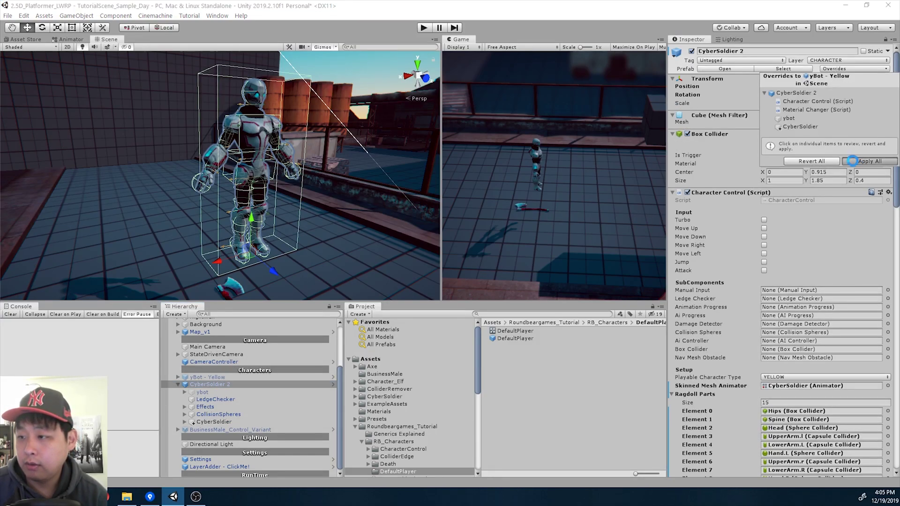
Play-test the scene by moving CyberSoldier 2 around, and stop play mode.
{"action": "left_click", "coordinate": [424, 28]}
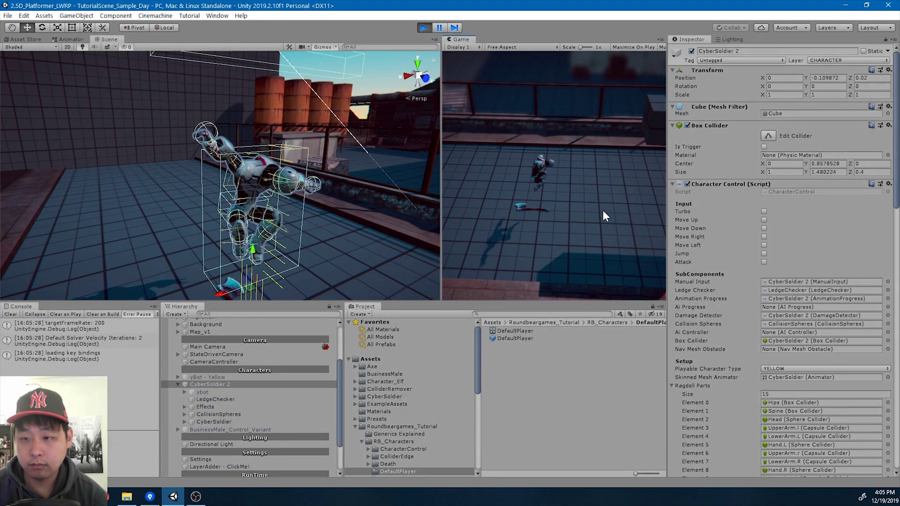
{"action": "key", "text": "Left"}
{"action": "key", "text": "Right"}
{"action": "key", "text": "Down"}
{"action": "key", "text": "shift"}
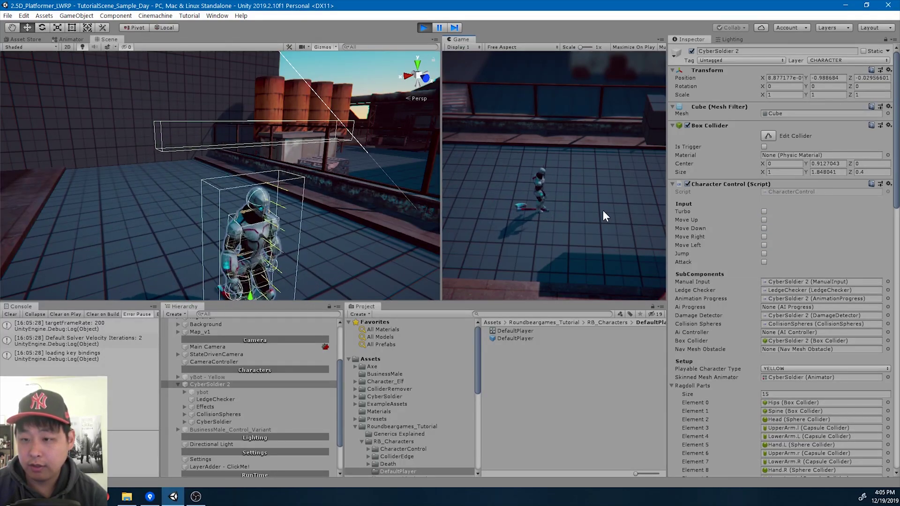
{"action": "left_click", "coordinate": [425, 27]}
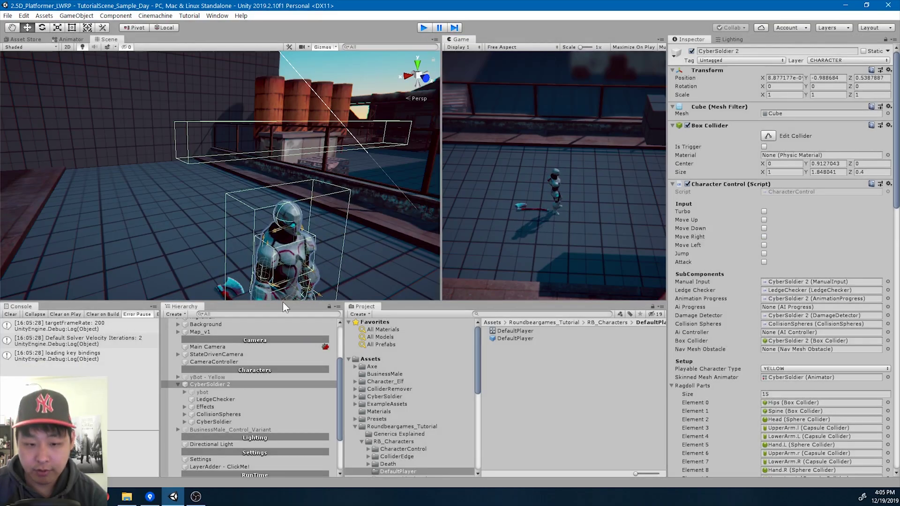
Set both Follow and Look At of StateDrivenCamera's Default virtual camera to CyberSoldier's Spine bone.
{"action": "left_click", "coordinate": [177, 354]}
{"action": "left_click", "coordinate": [218, 361]}
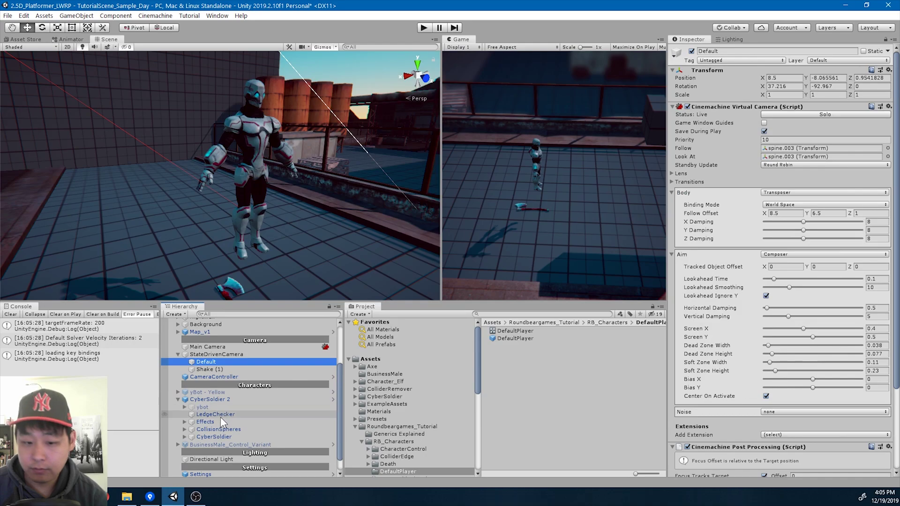
{"action": "left_click", "coordinate": [184, 436], "text": "alt"}
{"action": "left_click", "coordinate": [228, 458]}
{"action": "left_click", "coordinate": [223, 364]}
{"action": "left_click", "coordinate": [228, 460]}
{"action": "left_click_drag", "start_coordinate": [227, 462], "coordinate": [715, 198]}
{"action": "left_click_drag", "start_coordinate": [776, 152], "coordinate": [776, 158]}
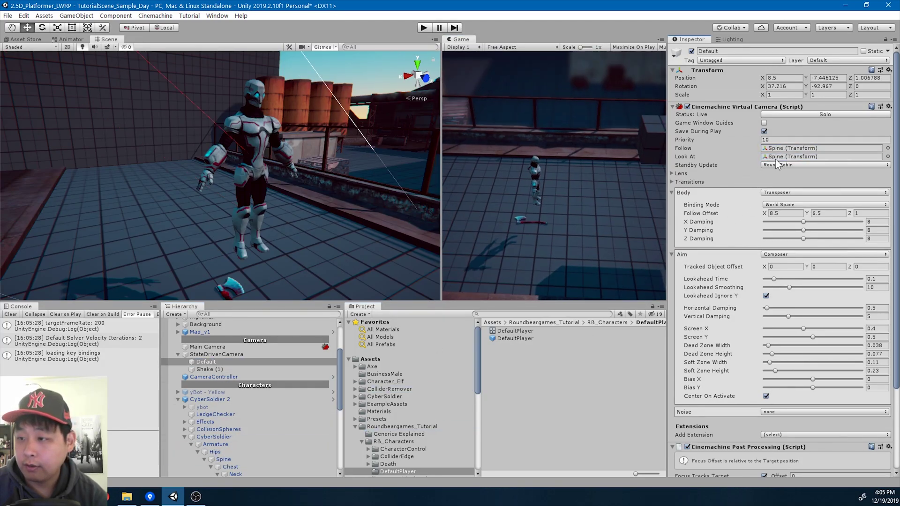
Set both Follow and Look At of the Shake (1) virtual camera to CyberSoldier's Spine bone.
{"action": "left_click", "coordinate": [212, 370]}
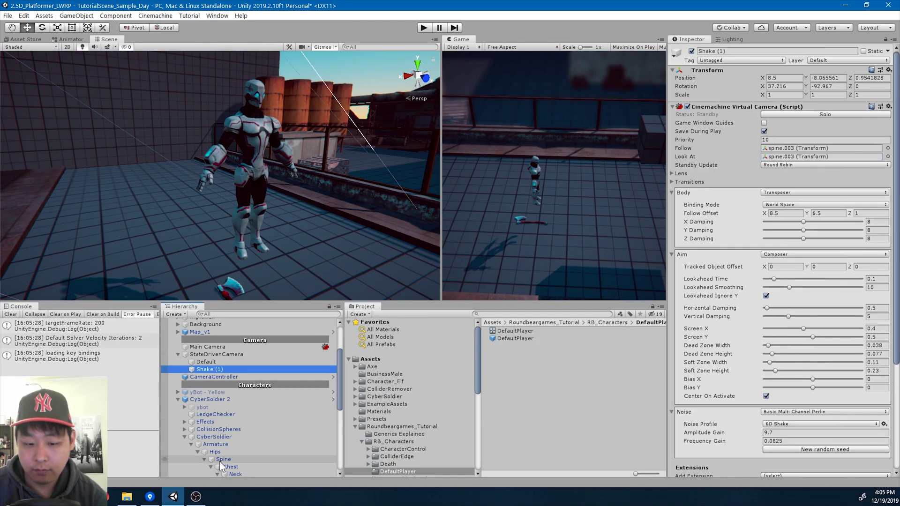
{"action": "left_click_drag", "start_coordinate": [219, 462], "coordinate": [403, 421]}
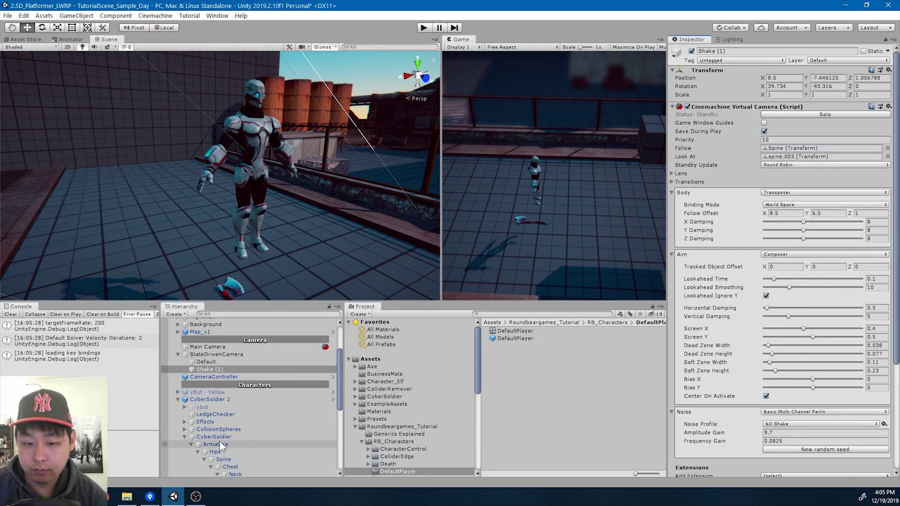
{"action": "left_click_drag", "start_coordinate": [226, 463], "coordinate": [749, 204]}
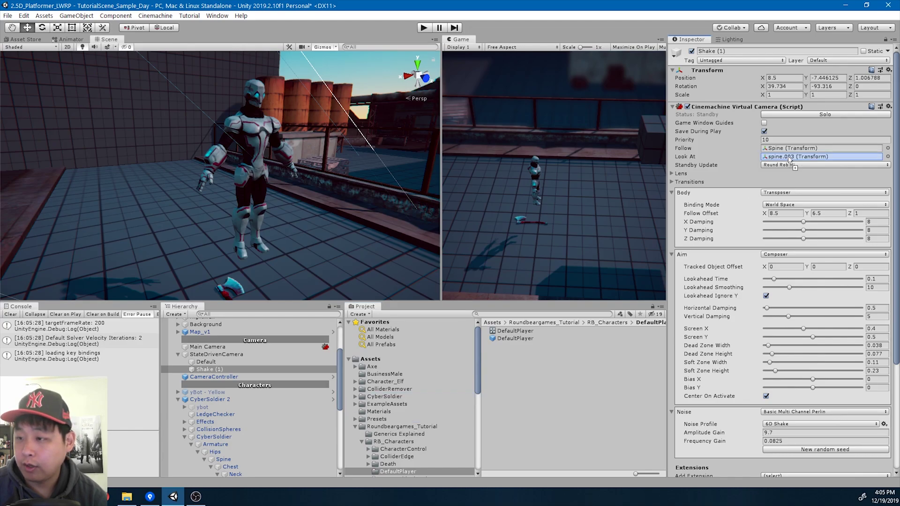
Play-test the scene by running and jumping with CyberSoldier under the retargeted cameras.
{"action": "left_click", "coordinate": [424, 28]}
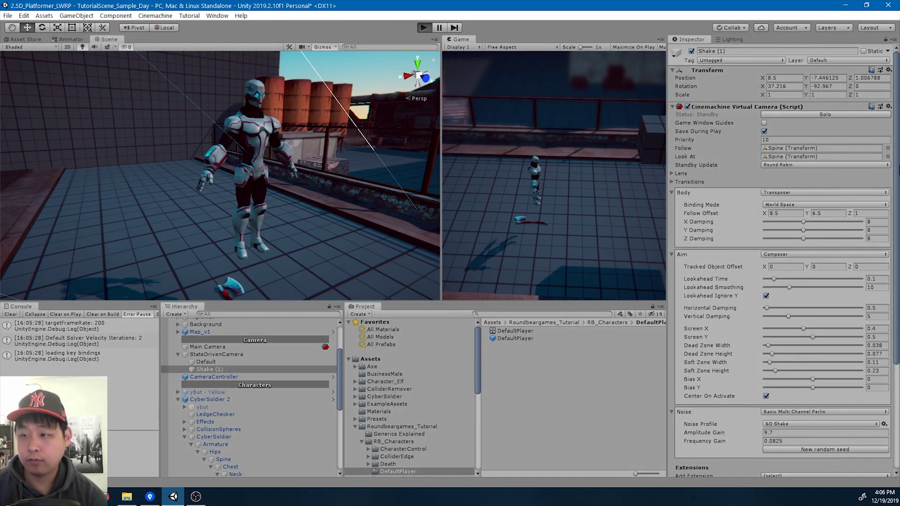
{"action": "key", "text": "d"}
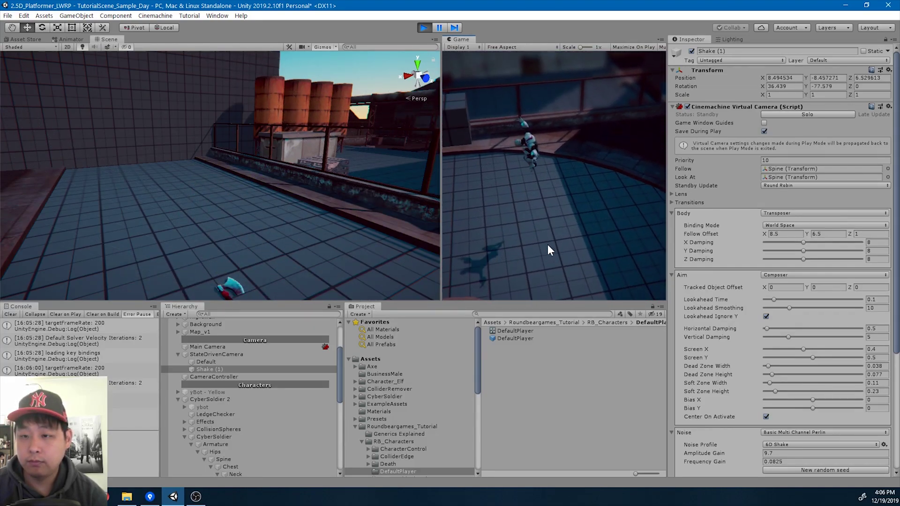
{"action": "key", "text": "space"}
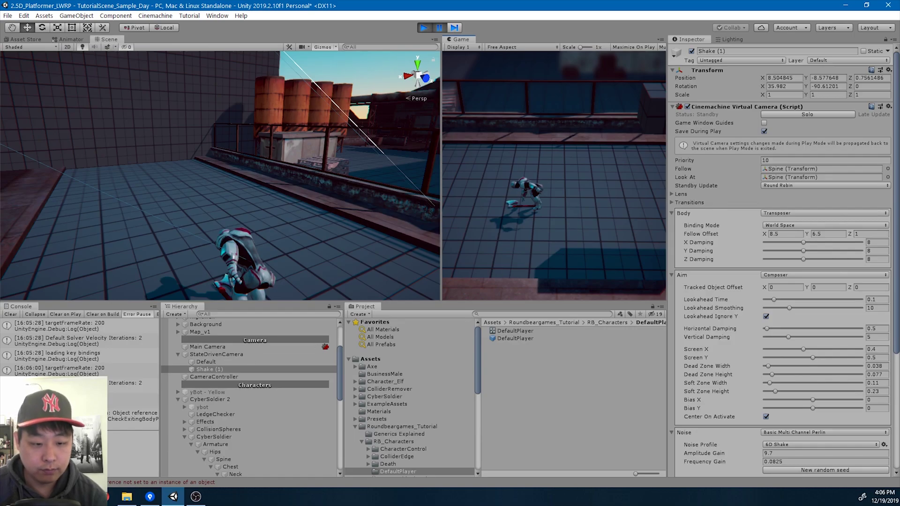
Open the TriggerDetector script in Visual Studio from the console error and bring the CheckExitingBodyParts method into view.
{"action": "double_click", "coordinate": [133, 415]}
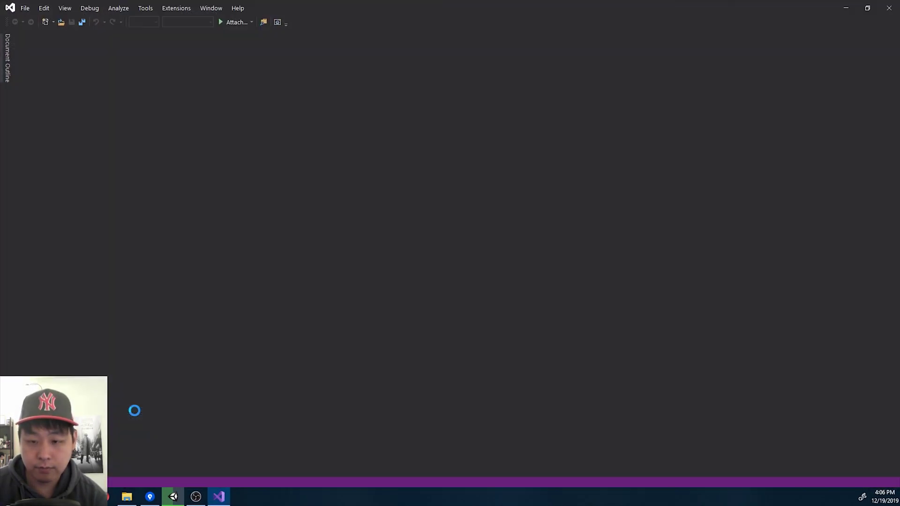
{"action": "scroll", "coordinate": [684, 412], "scroll_direction": "down", "scroll_amount": 4}
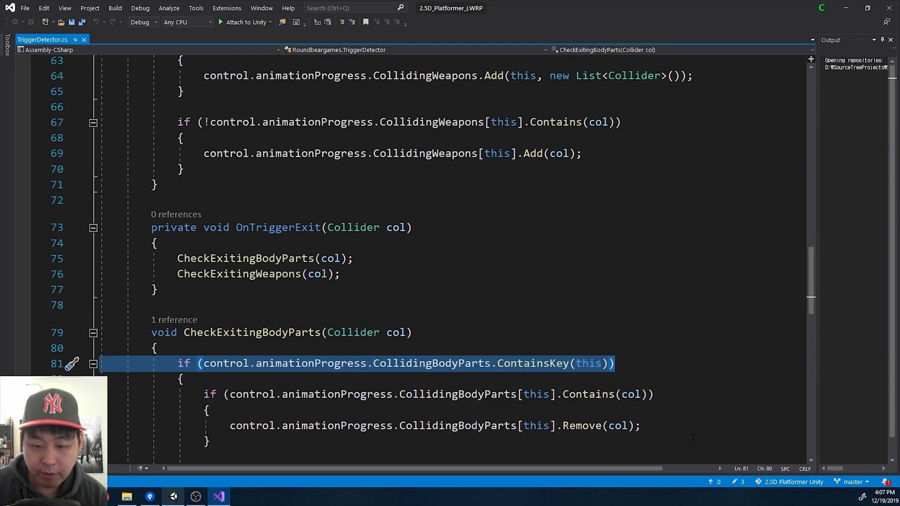
{"action": "scroll", "coordinate": [655, 372], "scroll_direction": "down", "scroll_amount": 1}
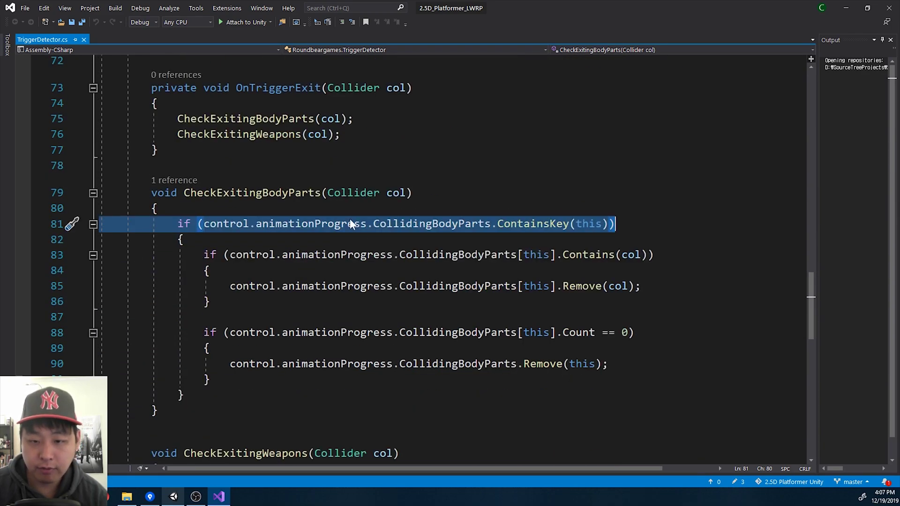
Add an "if (control == null)" check that returns at the start of CheckExitingBodyParts and save the script.
{"action": "key", "text": "Up"}
{"action": "key", "text": "Return"}
{"action": "key", "text": "Return"}
{"action": "key", "text": "Up"}
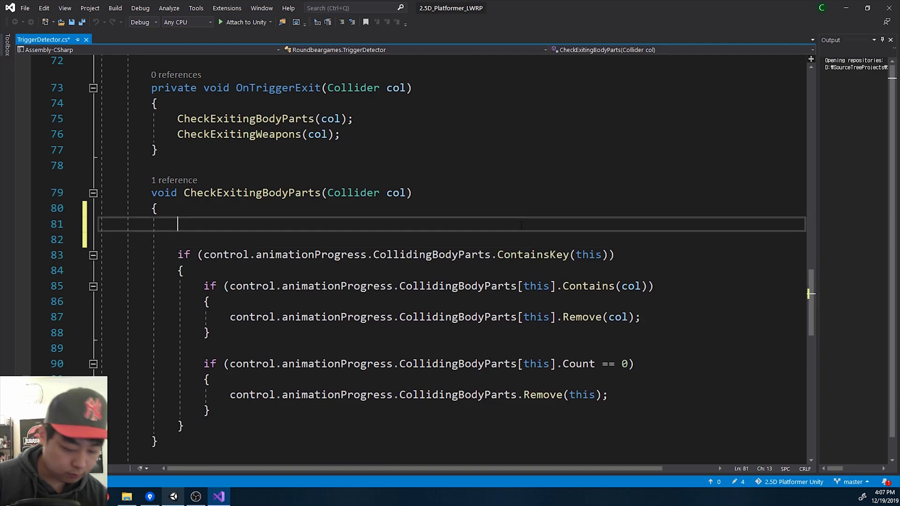
{"action": "type", "text": "if (control == n"}
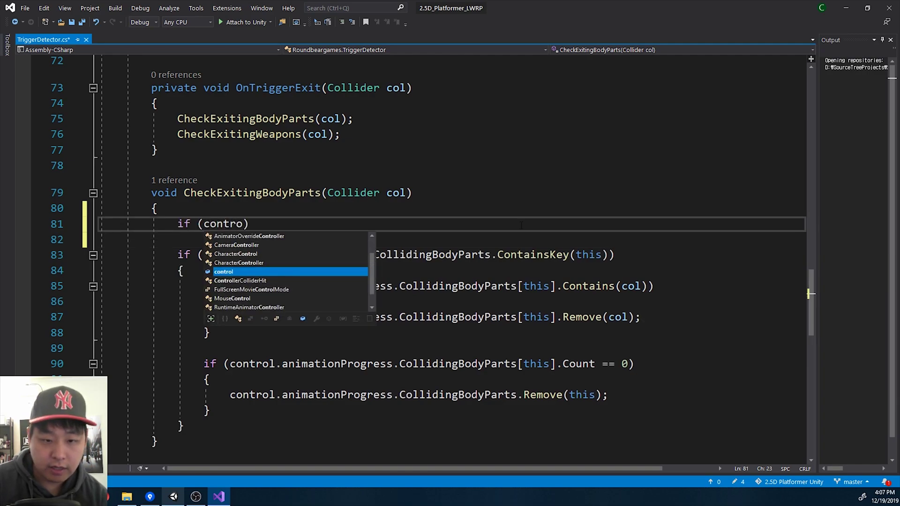
{"action": "type", "text": "ull)"}
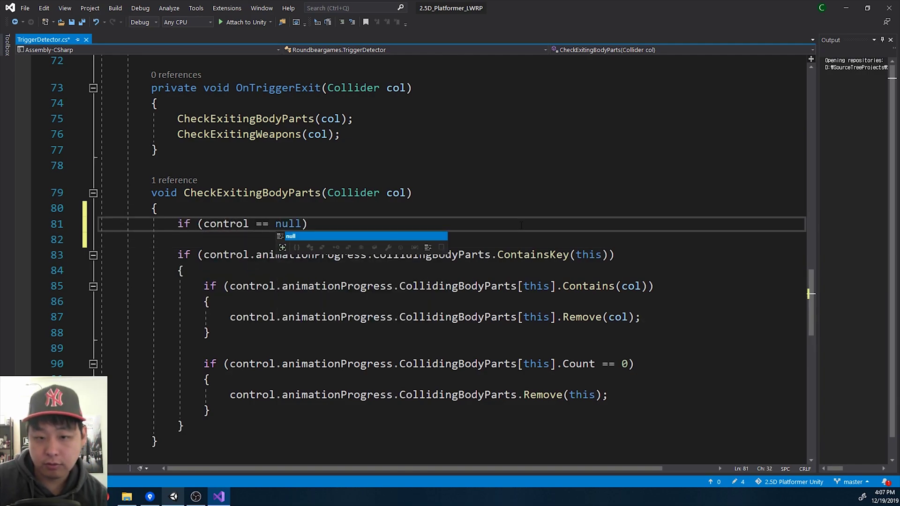
{"action": "key", "text": "Return"}
{"action": "type", "text": "{"}
{"action": "key", "text": "Return"}
{"action": "type", "text": "return"}
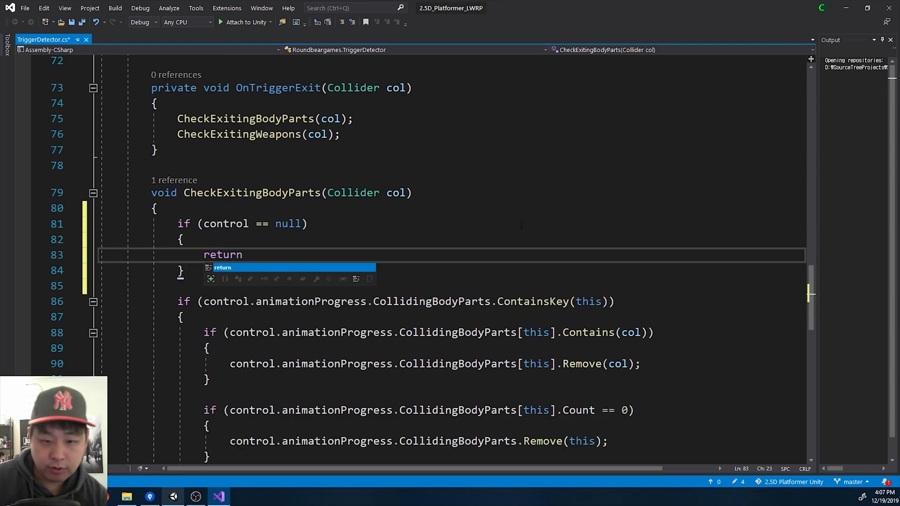
{"action": "type", "text": ";"}
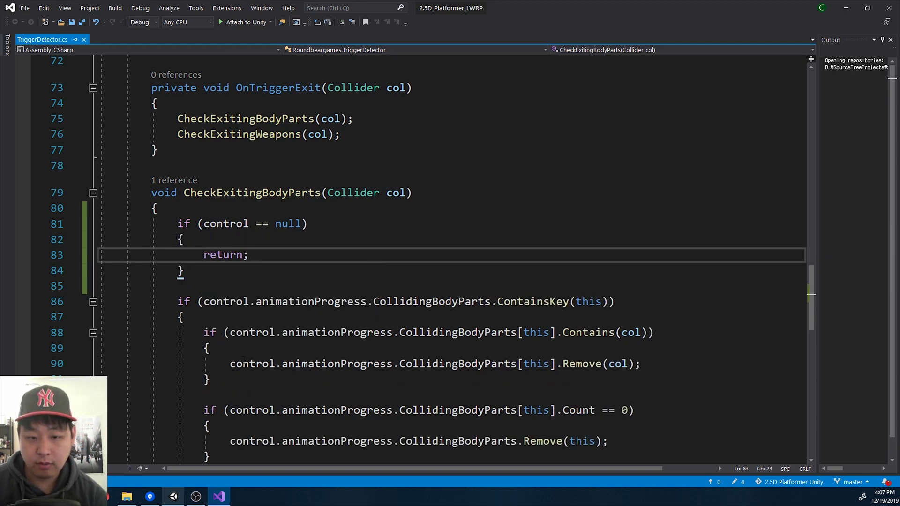
Copy the null check to the start of CheckExitingWeapons, save TriggerDetector.cs and review the check in CheckExitingBodyParts.
{"action": "left_click_drag", "start_coordinate": [208, 276], "coordinate": [178, 224]}
{"action": "key", "text": "ctrl+c"}
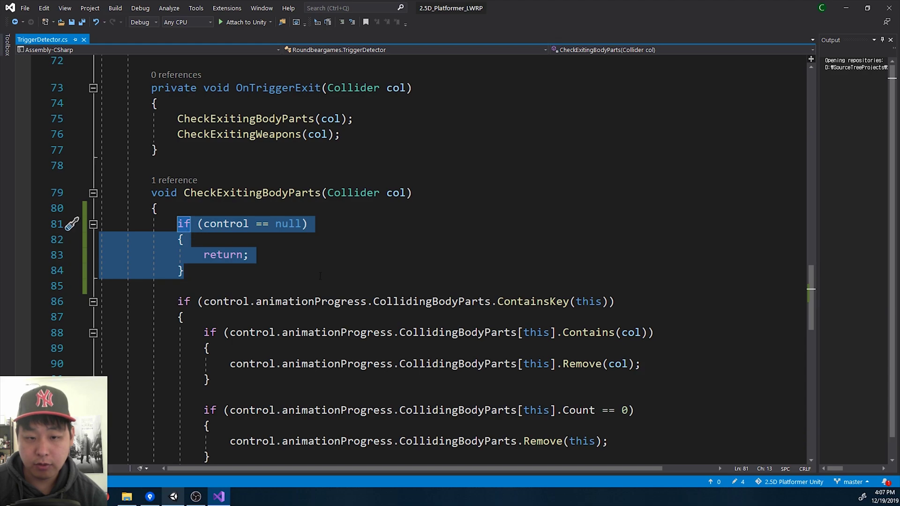
{"action": "scroll", "coordinate": [320, 275], "scroll_direction": "down", "scroll_amount": 6}
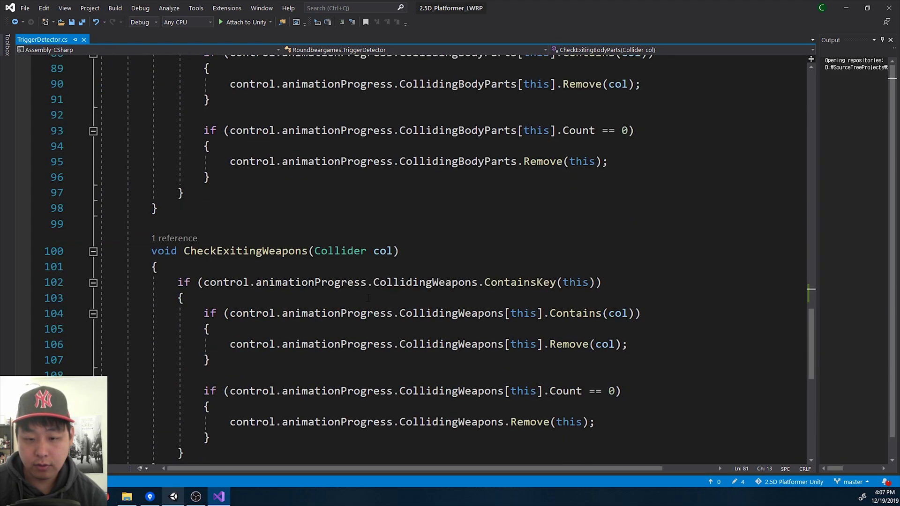
{"action": "left_click", "coordinate": [254, 269]}
{"action": "key", "text": "Return"}
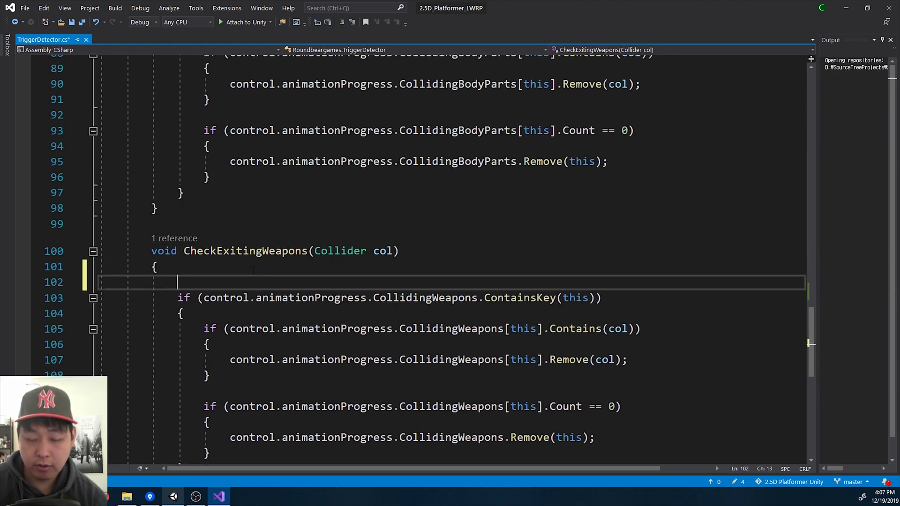
{"action": "key", "text": "ctrl+v"}
{"action": "key", "text": "Return"}
{"action": "scroll", "coordinate": [416, 334], "scroll_direction": "down", "scroll_amount": 4}
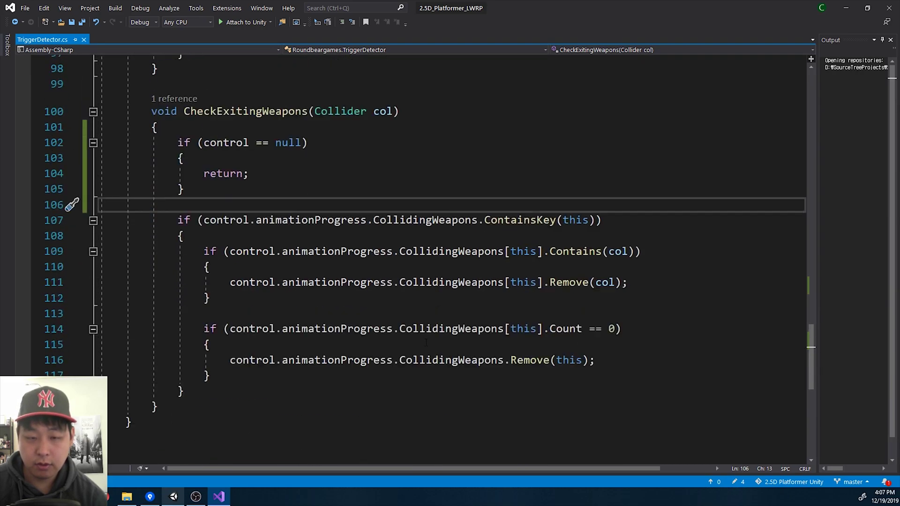
{"action": "scroll", "coordinate": [423, 340], "scroll_direction": "up", "scroll_amount": 9}
{"action": "left_click", "coordinate": [348, 229]}
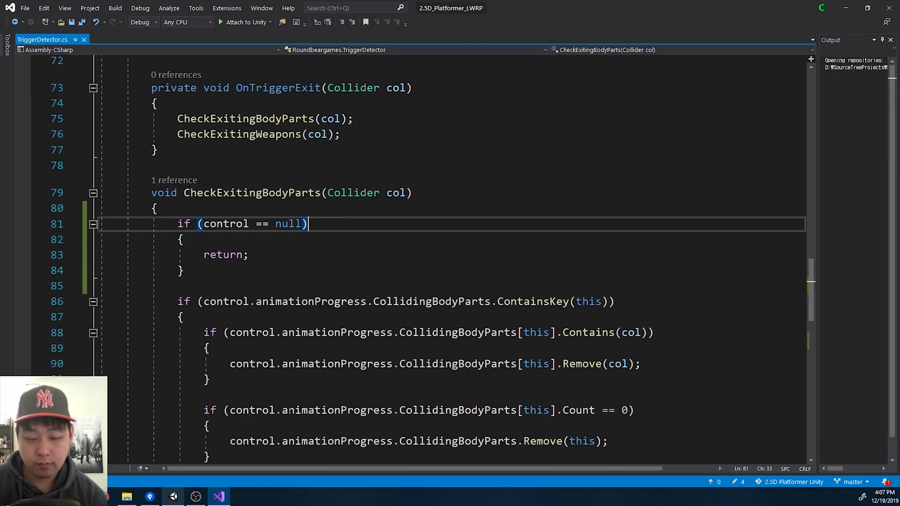
Switch back to Unity, stop play mode and clear the console.
{"action": "left_click", "coordinate": [173, 497]}
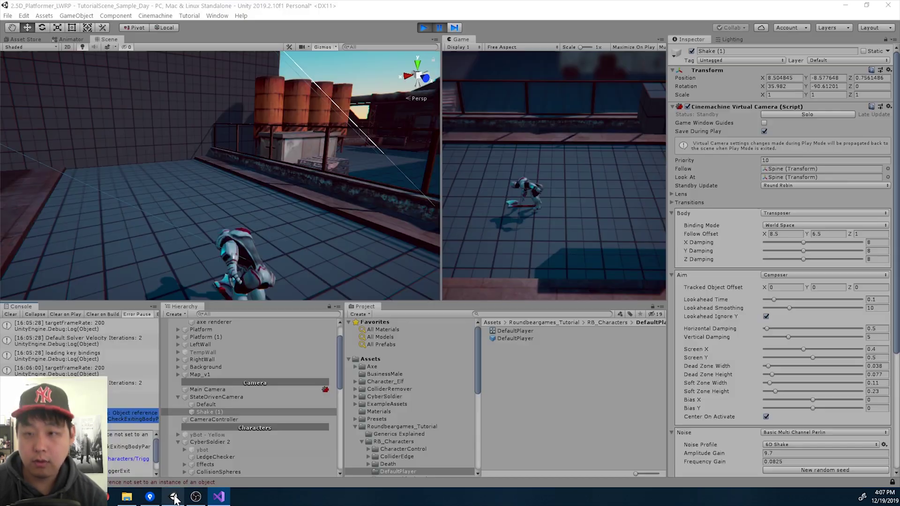
{"action": "left_click", "coordinate": [425, 27]}
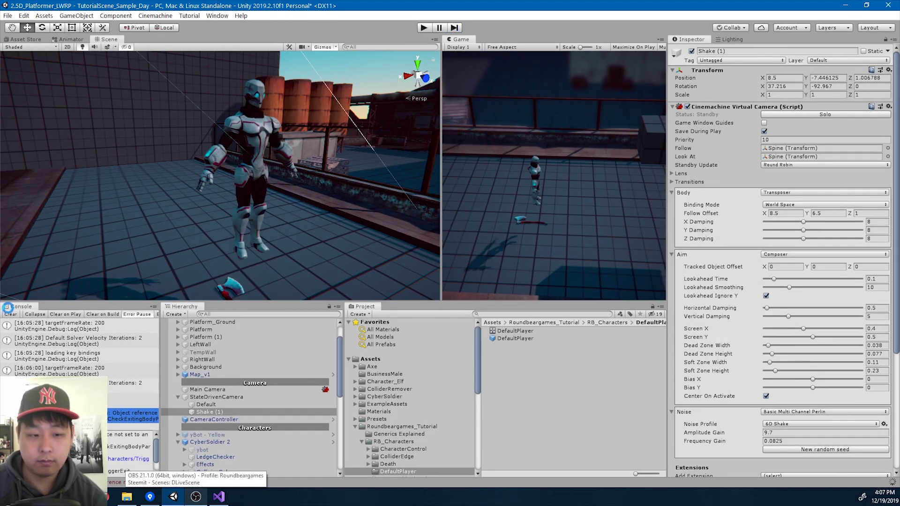
{"action": "left_click", "coordinate": [11, 315]}
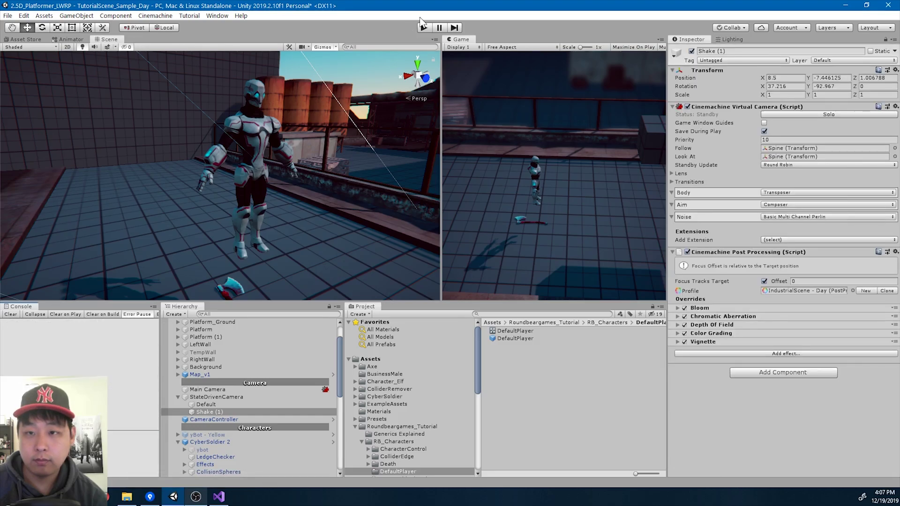
Play-test the scene with the Game view maximized, running and jumping with CyberSoldier across the platforms.
{"action": "left_click", "coordinate": [424, 28]}
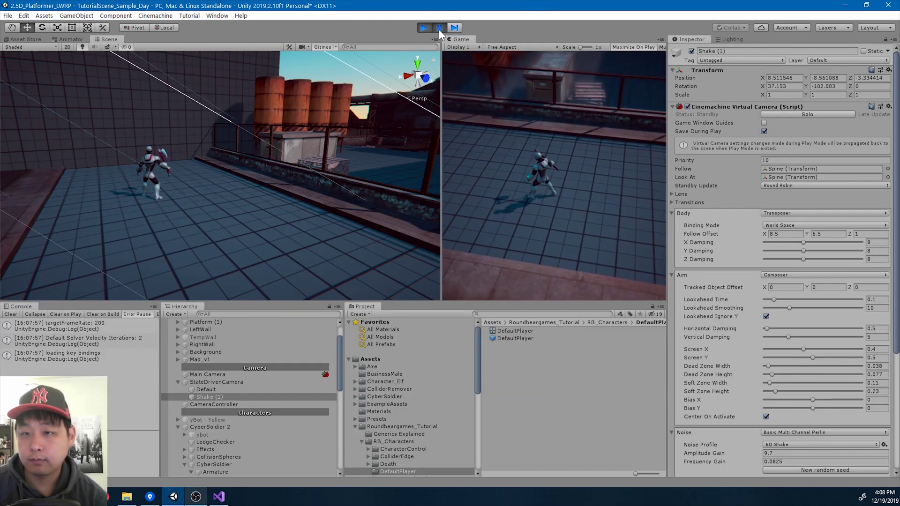
{"action": "double_click", "coordinate": [461, 38]}
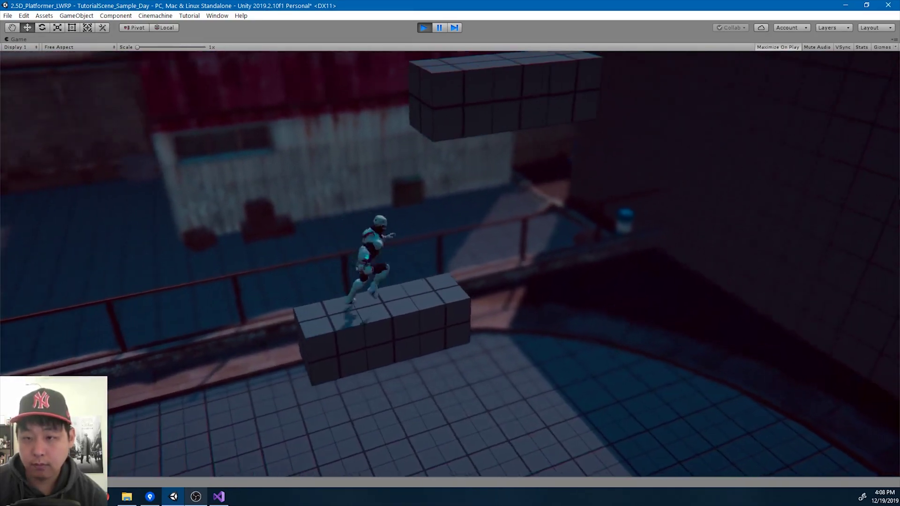
{"action": "key", "text": "w"}
{"action": "key", "text": "d"}
{"action": "key", "text": "space"}
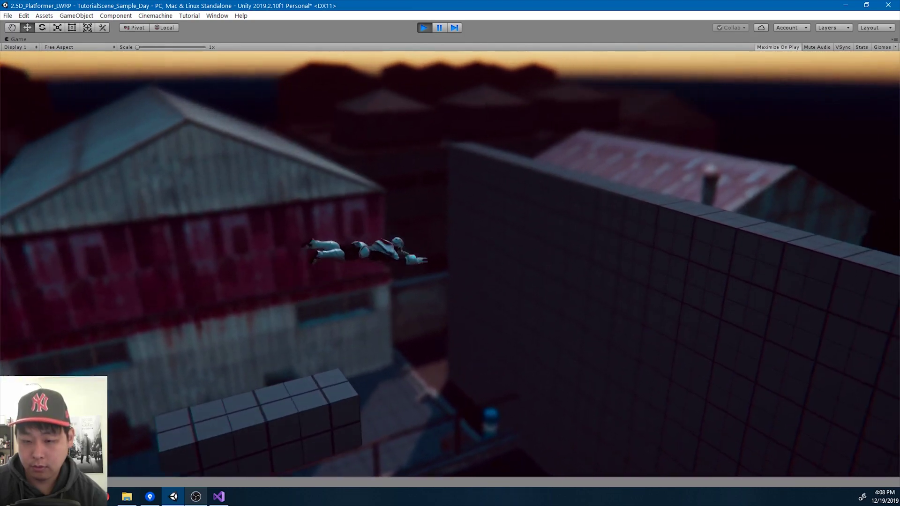